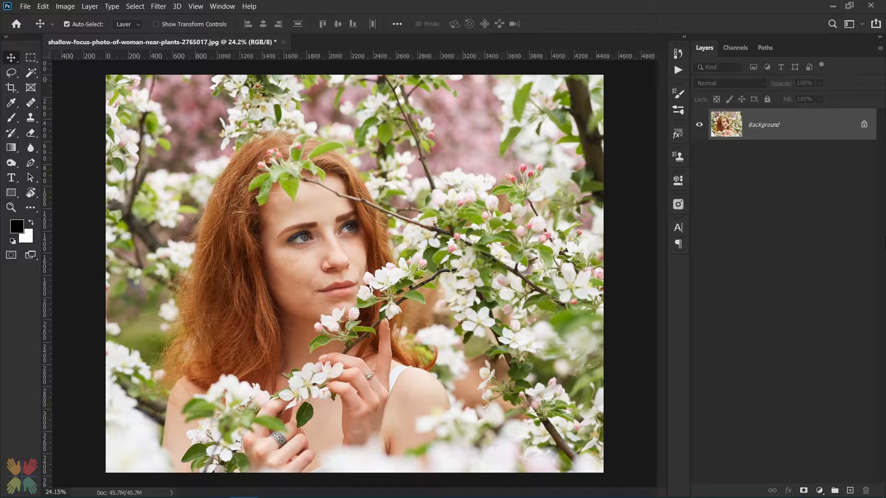
# Duplicate the Background layer and convert the copy to a smart object
pyautogui.press('ctrl')
pyautogui.hotkey('ctrl', 'j')
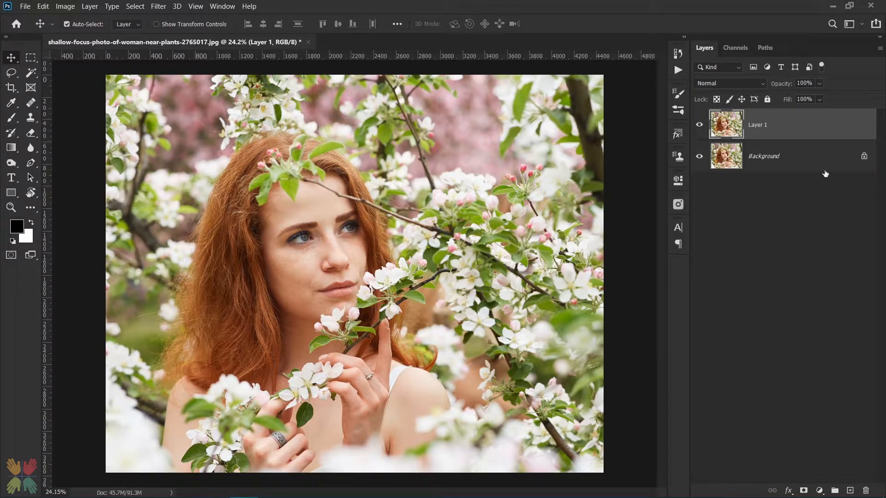
pyautogui.rightClick(783, 129)
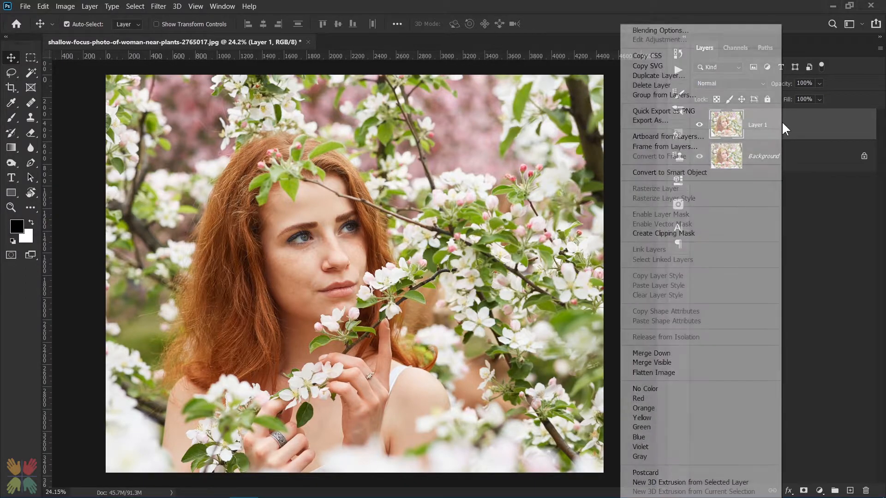
pyautogui.click(680, 172)
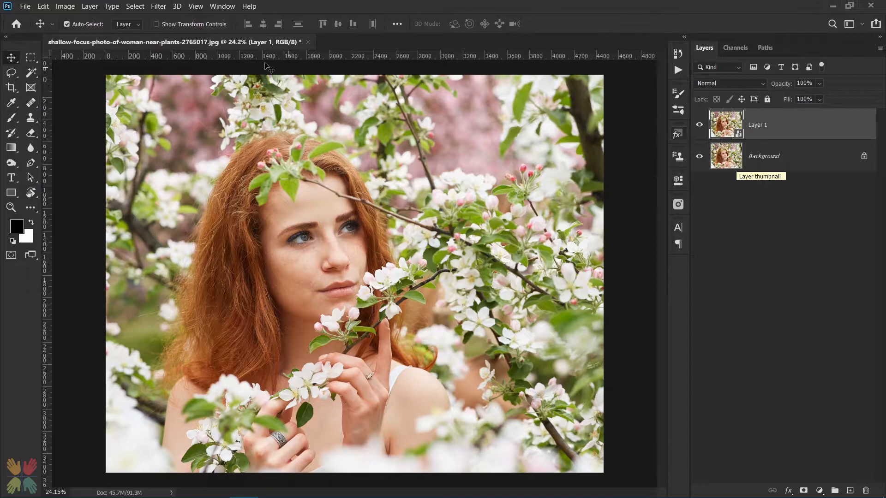
# Open the Camera Raw filter on the smart object and set Temperature to +8 and Tint to +10
pyautogui.click(157, 6)
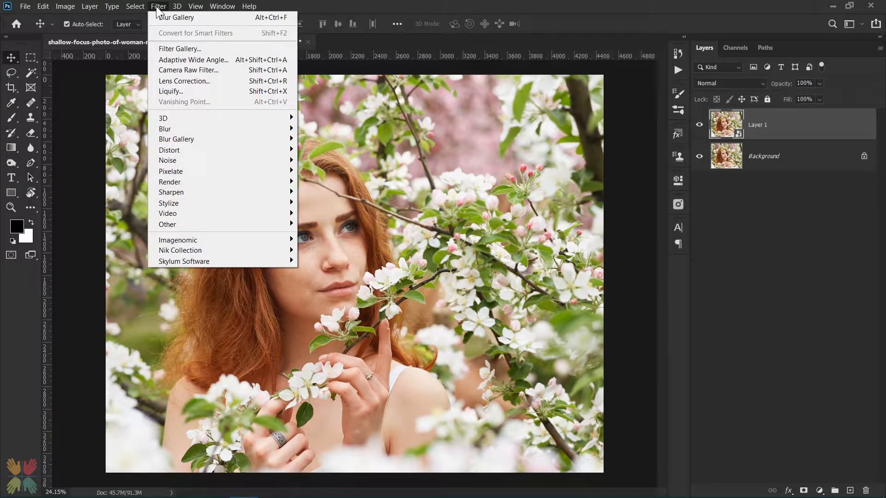
pyautogui.click(171, 69)
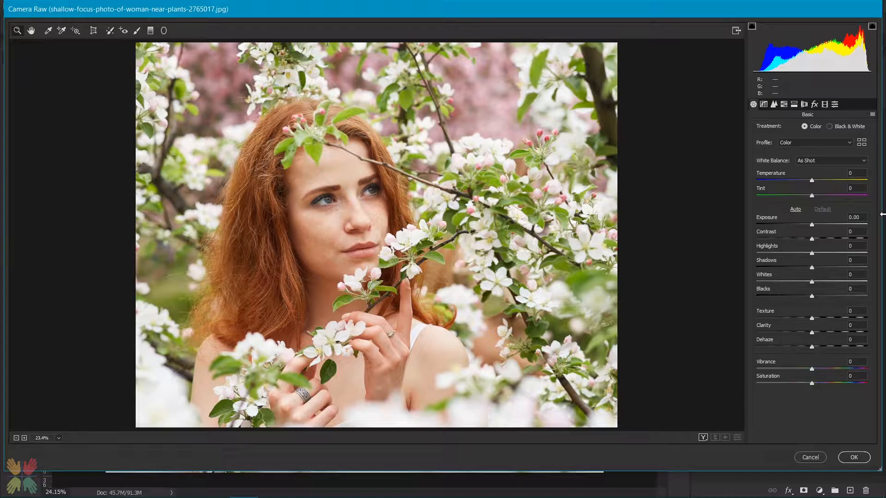
pyautogui.write('8')
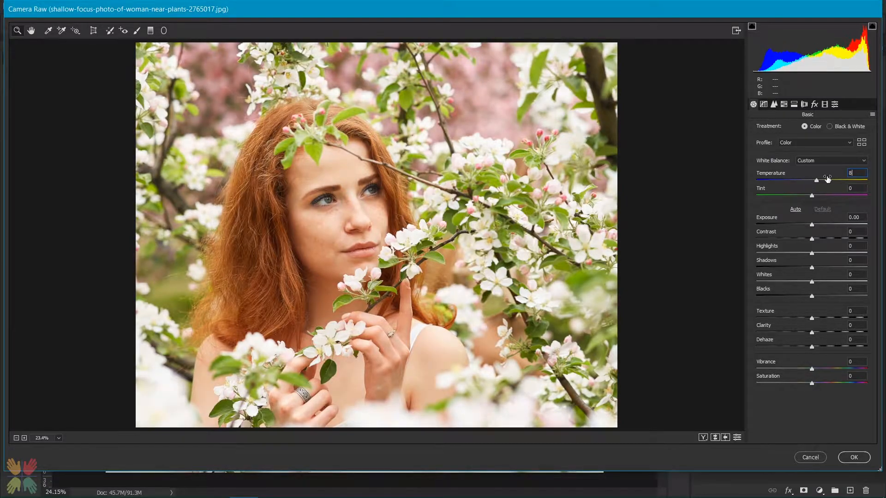
pyautogui.press('Tab')
pyautogui.write('10')
pyautogui.press('Tab')
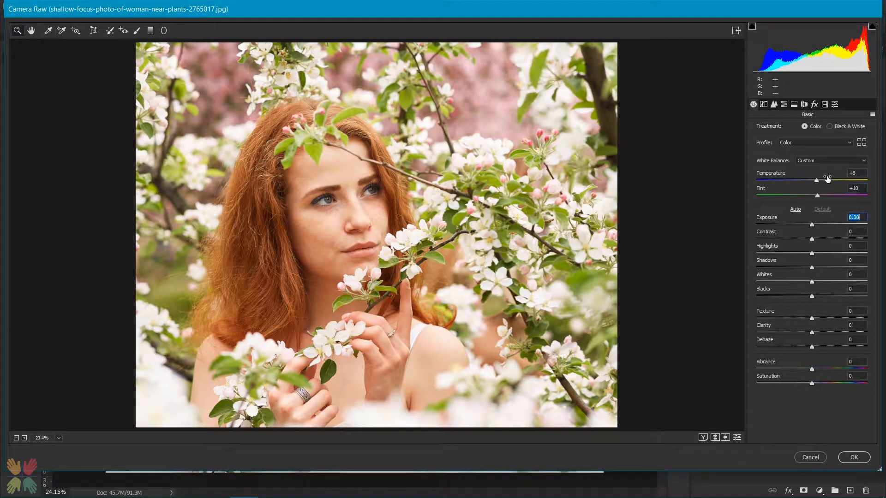
# Set Exposure to -0.35, Contrast to -20 and Highlights to -40
pyautogui.write('-0.35')
pyautogui.press('Tab')
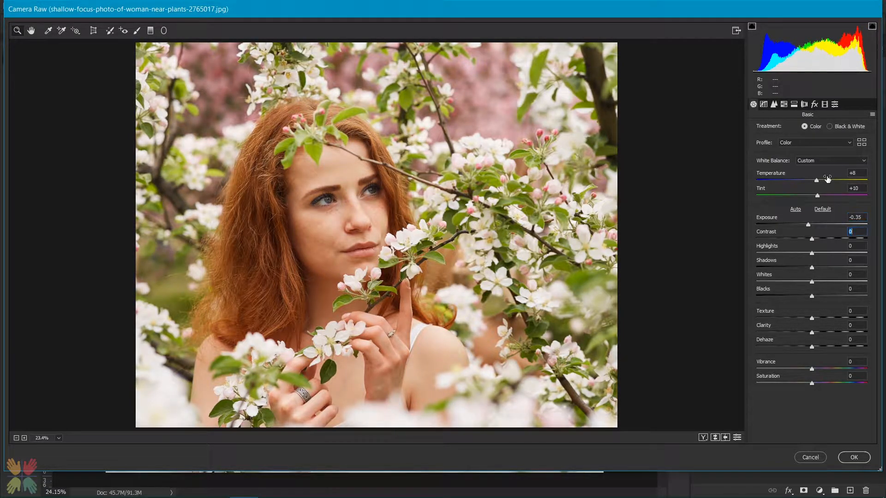
pyautogui.write('-20')
pyautogui.press('Tab')
pyautogui.write('-40')
pyautogui.press('Tab')
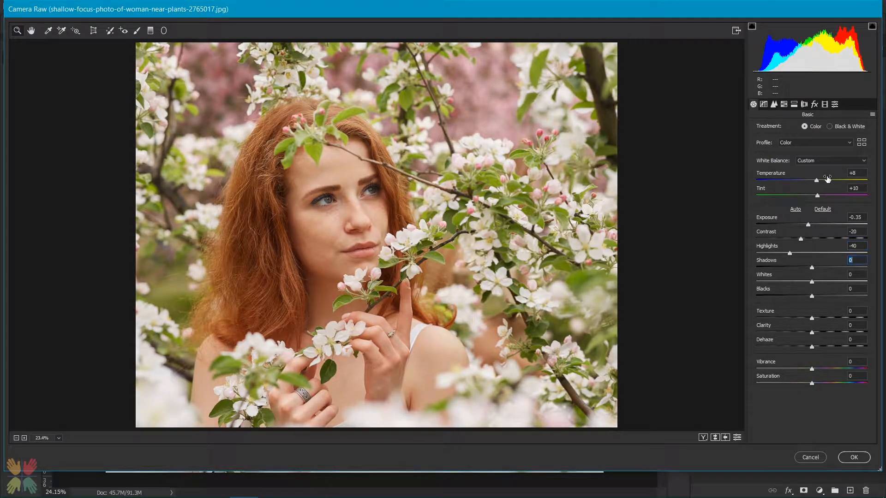
# Set Shadows to +20, Whites to +20 and Blacks to +16
pyautogui.write('20')
pyautogui.press('Tab')
pyautogui.write('20')
pyautogui.press('Tab')
pyautogui.write('16')
pyautogui.press('Tab')
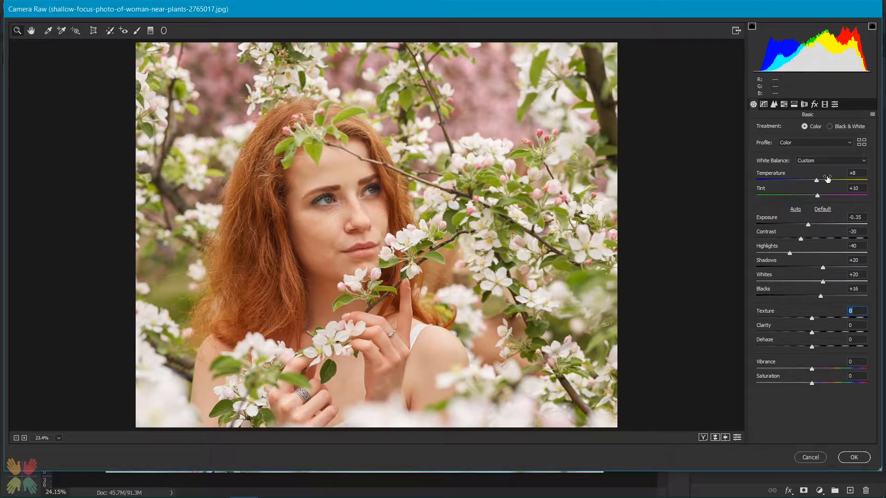
# Set Texture to +16, Clarity to -10 and Dehaze to +10
pyautogui.write('16')
pyautogui.press('Tab')
pyautogui.write('-10')
pyautogui.press('Tab')
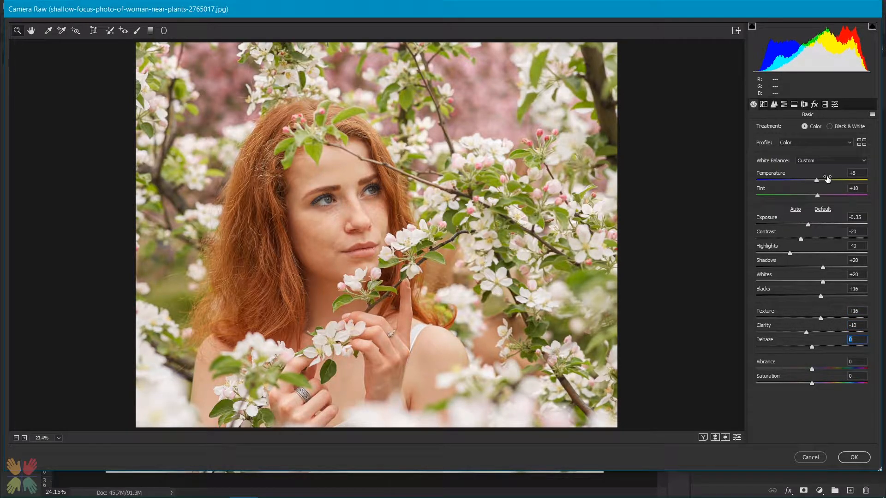
pyautogui.write('10')
pyautogui.press('Tab')
pyautogui.hotkey('shift', 'Tab')
pyautogui.press('Tab')
# Set Vibrance to +20 and Saturation to -20
pyautogui.write('20')
pyautogui.press('Tab')
pyautogui.write('-20')
pyautogui.press('Return')
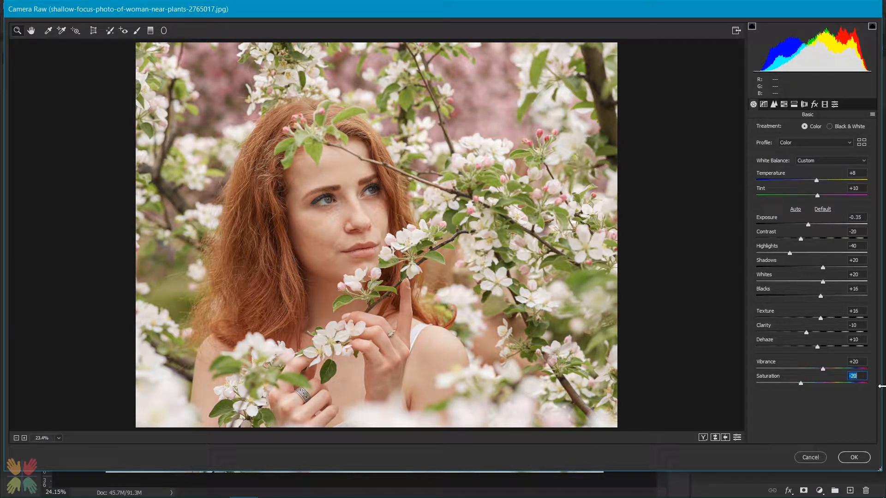
# On the RGB point tone curve, lift the black point to about input 4, output 53 and add a shadow point near input 53, output 52
pyautogui.click(767, 107)
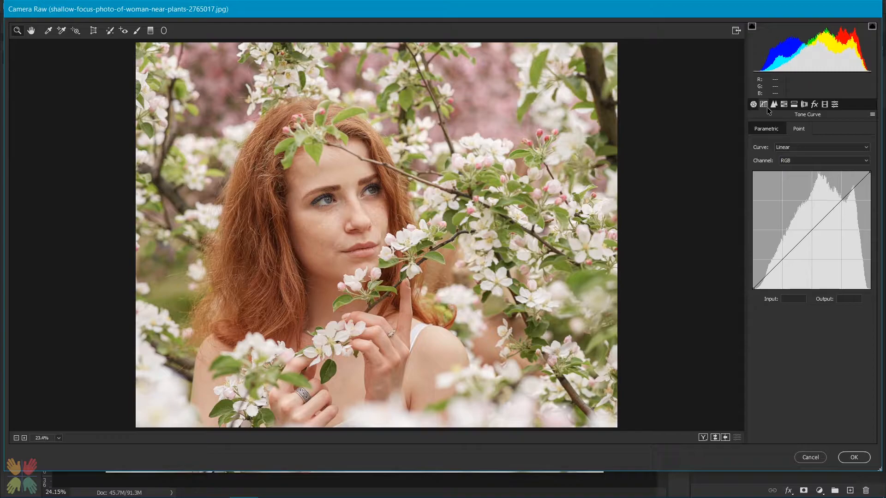
pyautogui.click(793, 161)
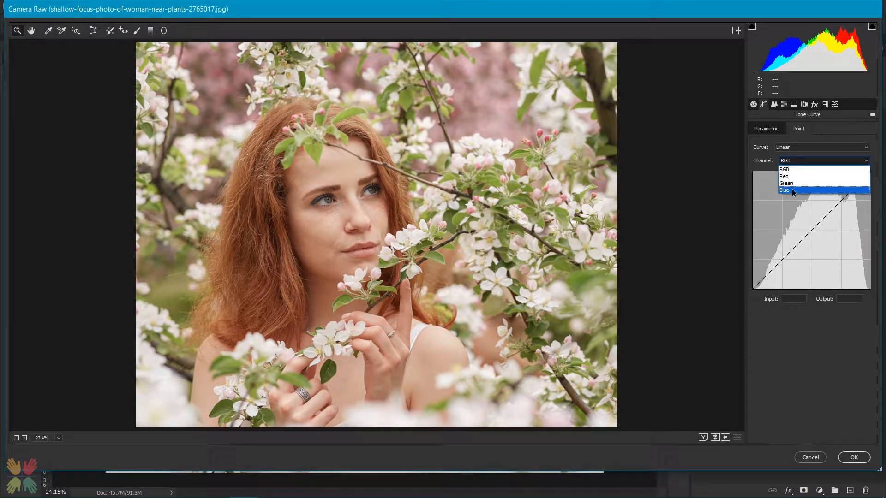
pyautogui.click(792, 174)
pyautogui.click(793, 162)
pyautogui.click(794, 173)
pyautogui.click(794, 162)
pyautogui.click(793, 168)
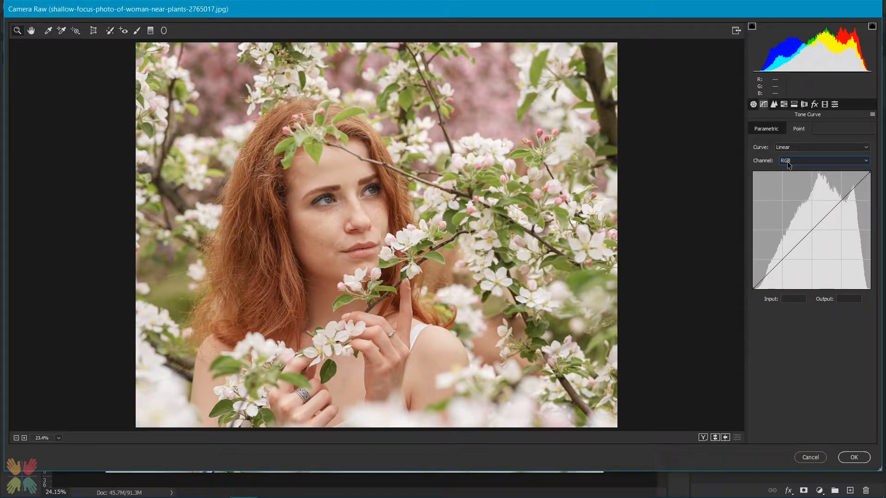
pyautogui.moveTo(753, 288); pyautogui.dragTo(747, 267)
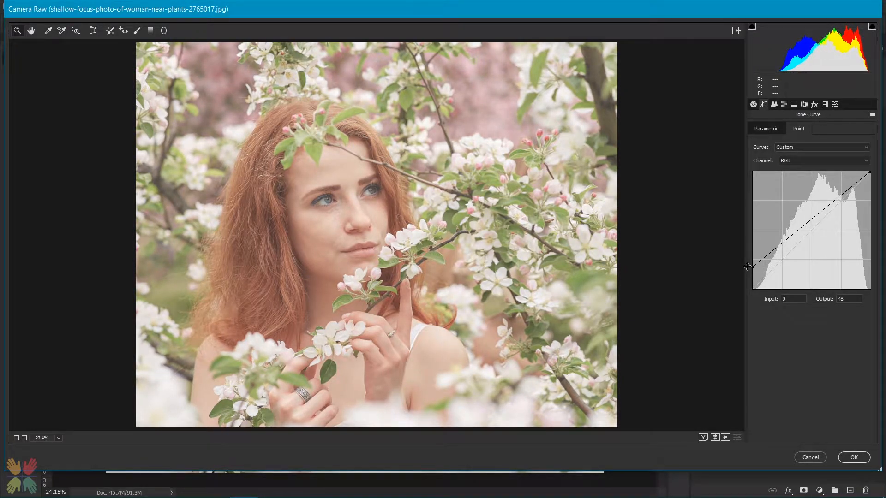
pyautogui.click(774, 250)
pyautogui.moveTo(773, 250); pyautogui.dragTo(777, 265)
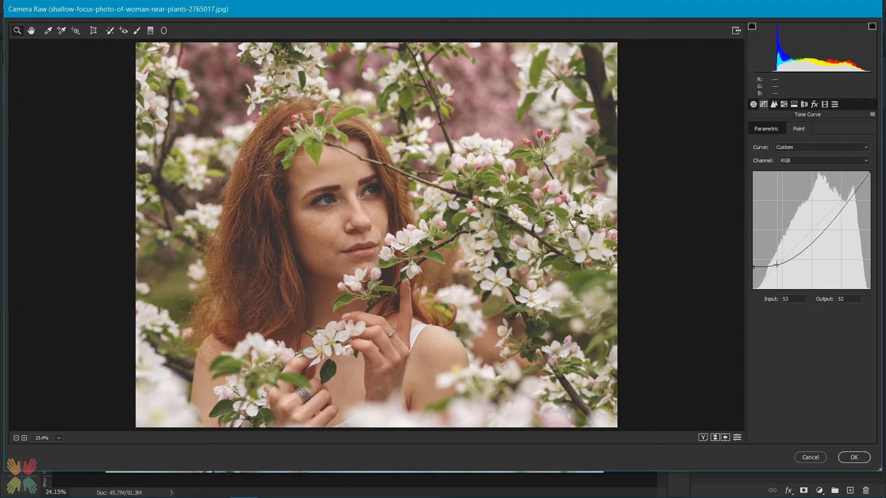
pyautogui.moveTo(754, 267); pyautogui.dragTo(755, 264)
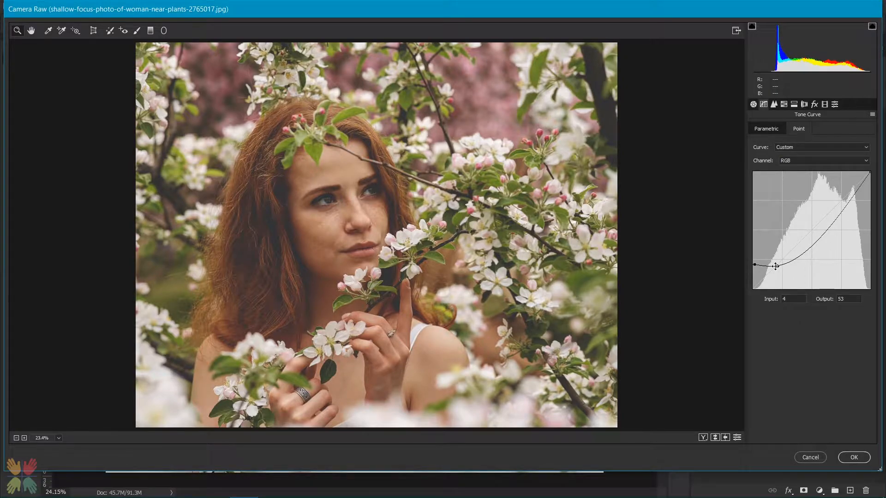
# Add RGB curve points at about 107/99 and 194/192, and lower the white point to about input 254, output 202
pyautogui.click(804, 254)
pyautogui.moveTo(804, 254); pyautogui.dragTo(802, 243)
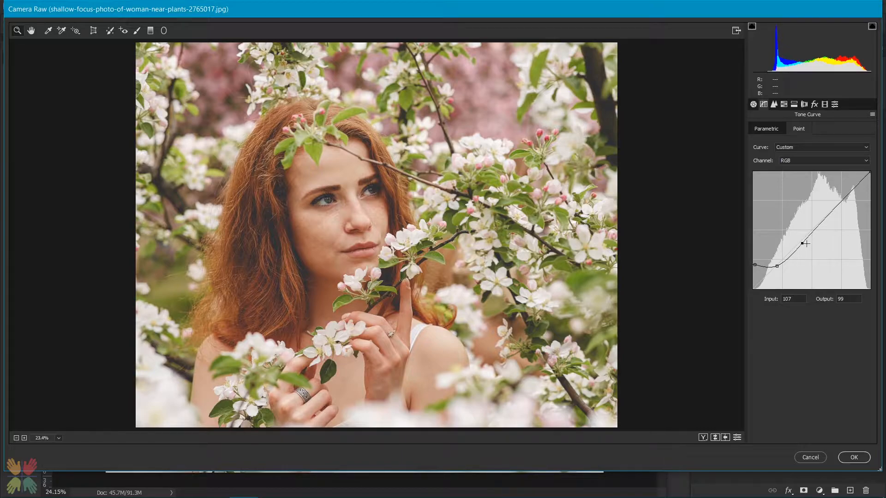
pyautogui.moveTo(870, 172); pyautogui.dragTo(870, 196)
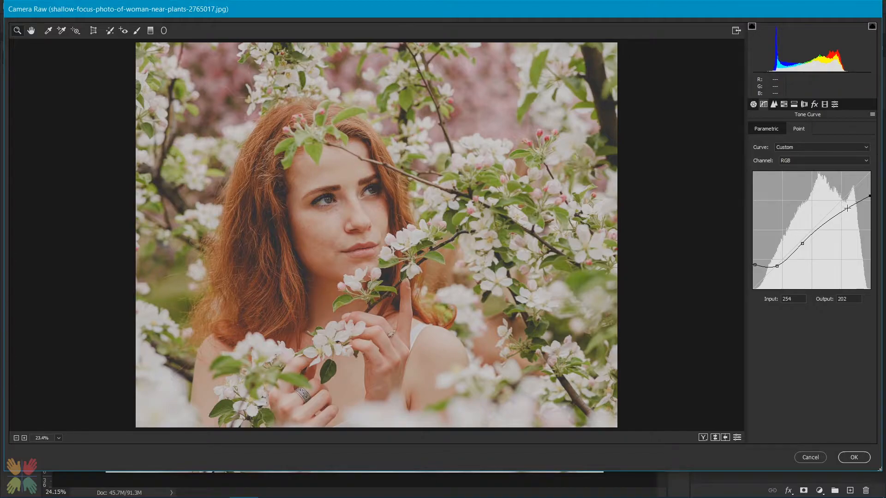
pyautogui.moveTo(848, 209); pyautogui.dragTo(842, 200)
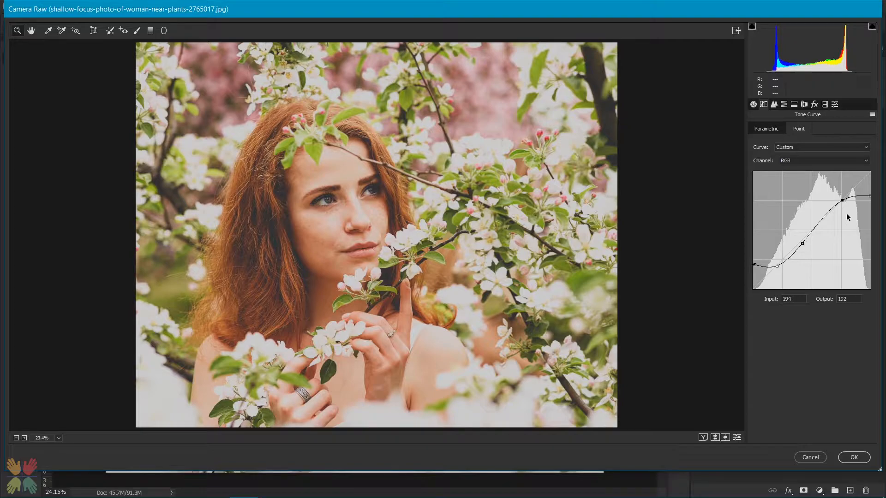
# Deepen the RGB curve by lowering the shadow point to about 51/40 and the midtone point to about 112/88
pyautogui.click(777, 265)
pyautogui.moveTo(777, 266); pyautogui.dragTo(777, 271)
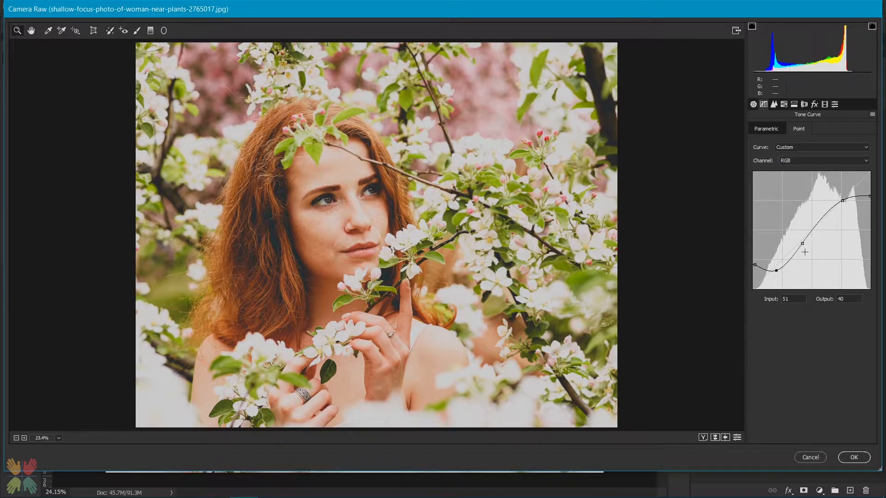
pyautogui.moveTo(802, 243); pyautogui.dragTo(805, 248)
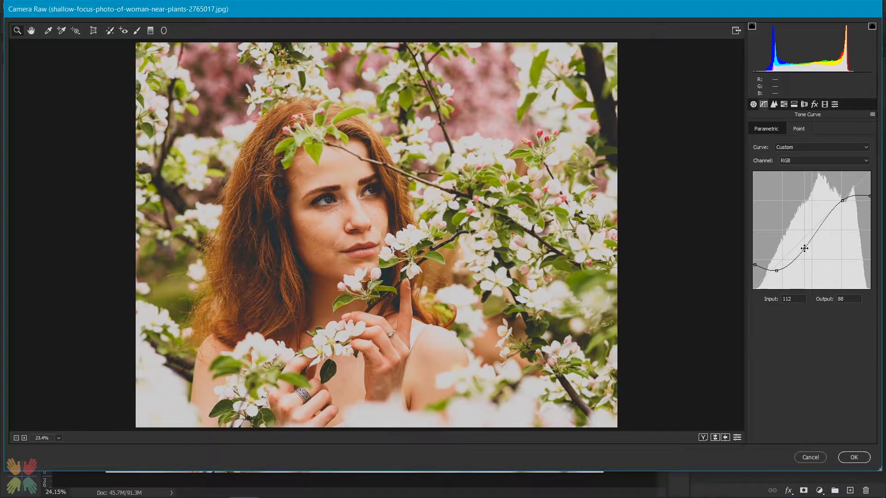
# On the Red channel curve, pull down a point in the deepest shadows and add points at about 63/46 and 128/129
pyautogui.click(791, 166)
pyautogui.click(794, 176)
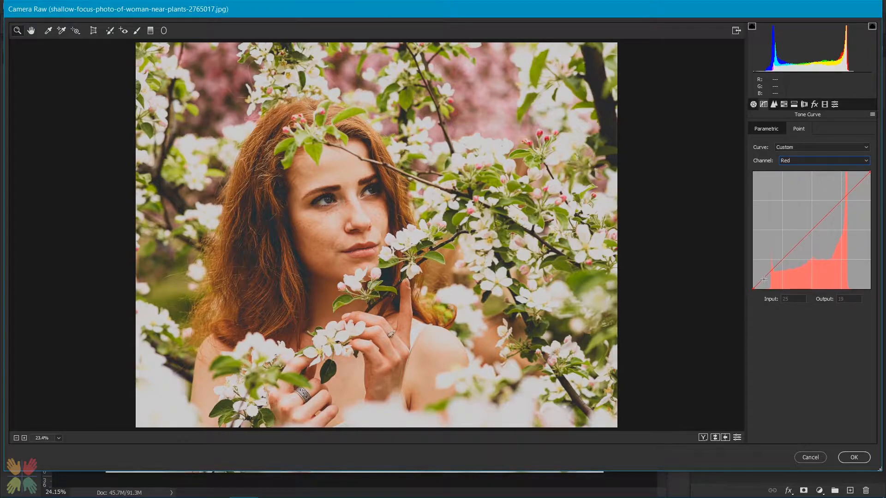
pyautogui.moveTo(764, 279); pyautogui.dragTo(766, 283)
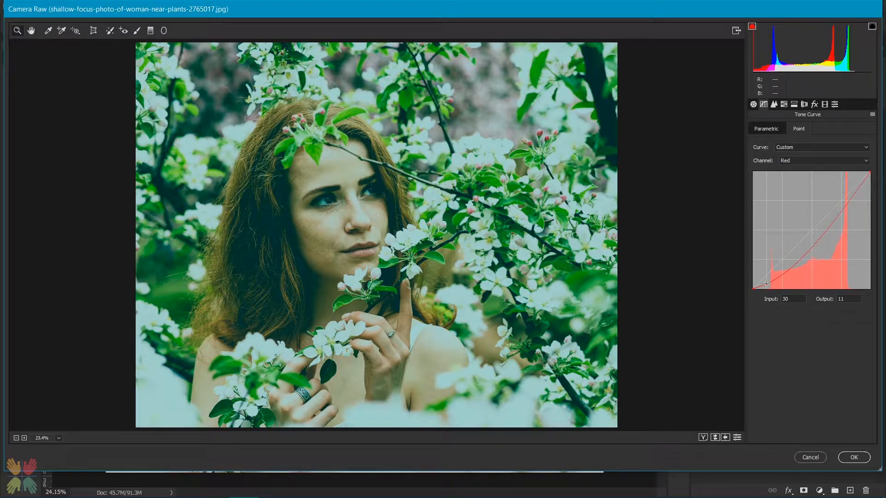
pyautogui.moveTo(766, 284); pyautogui.dragTo(764, 285)
pyautogui.moveTo(783, 276); pyautogui.dragTo(781, 268)
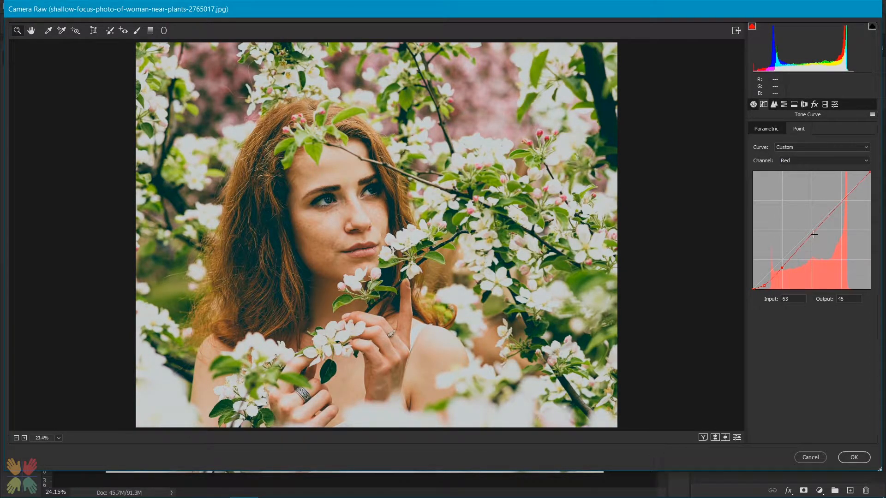
pyautogui.moveTo(810, 236); pyautogui.dragTo(812, 229)
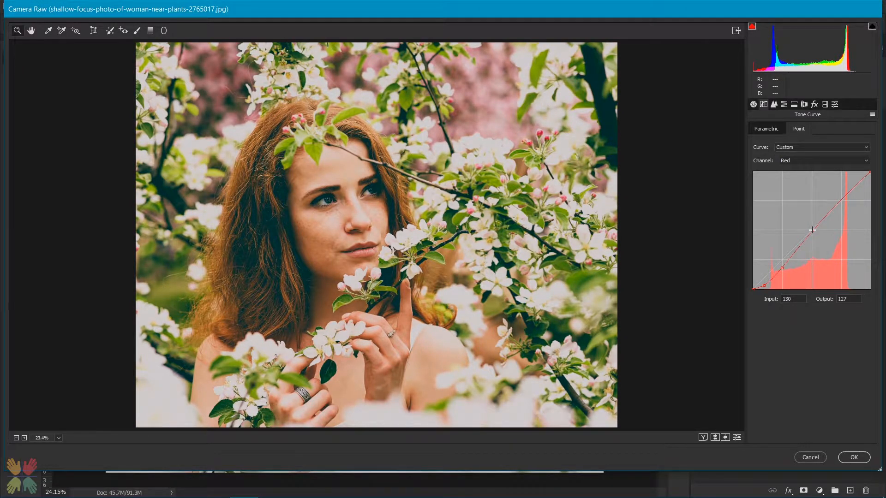
pyautogui.moveTo(812, 229); pyautogui.dragTo(811, 228)
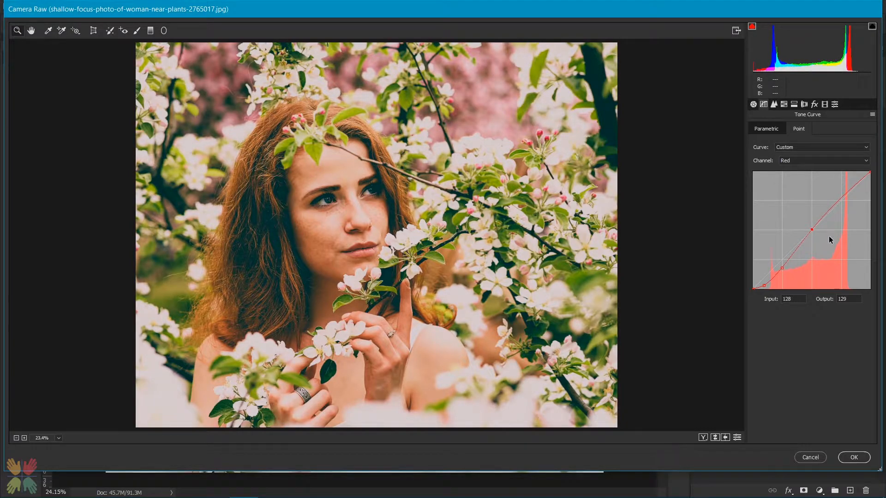
# On the Green channel curve, add points at about input 28, output 7, then 66/51 and 129/130
pyautogui.click(793, 162)
pyautogui.click(792, 183)
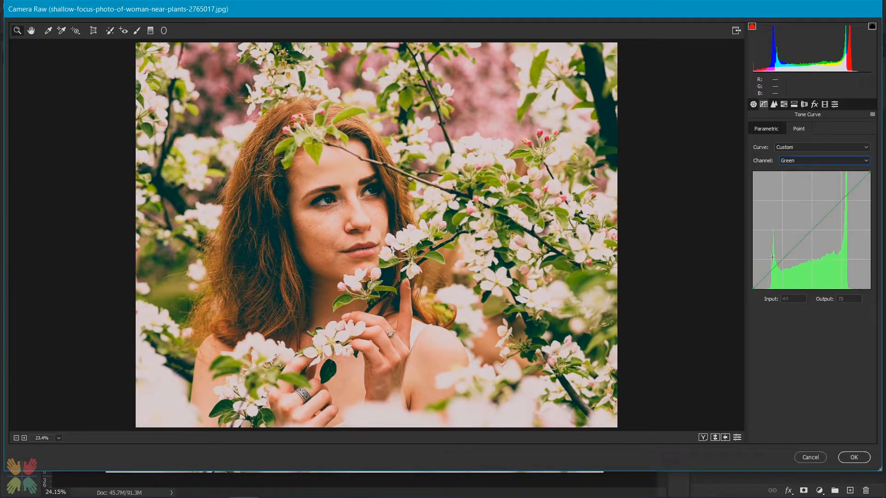
pyautogui.moveTo(760, 282); pyautogui.dragTo(766, 285)
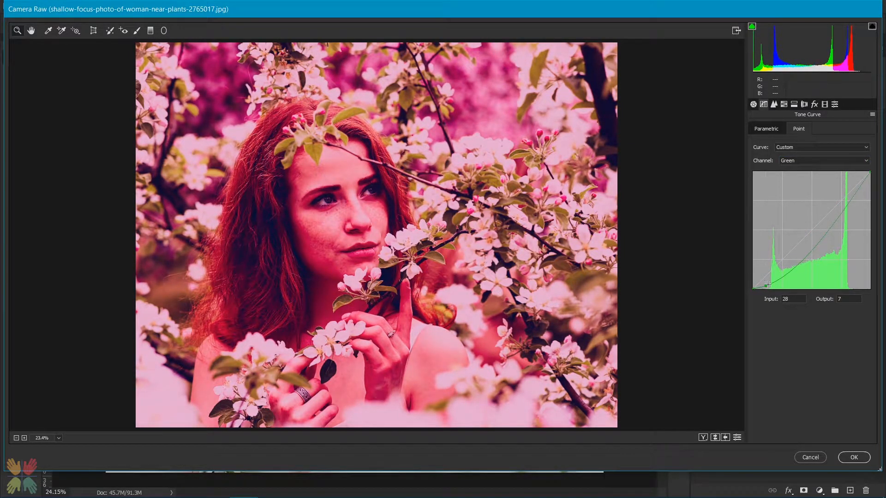
pyautogui.moveTo(781, 276); pyautogui.dragTo(783, 265)
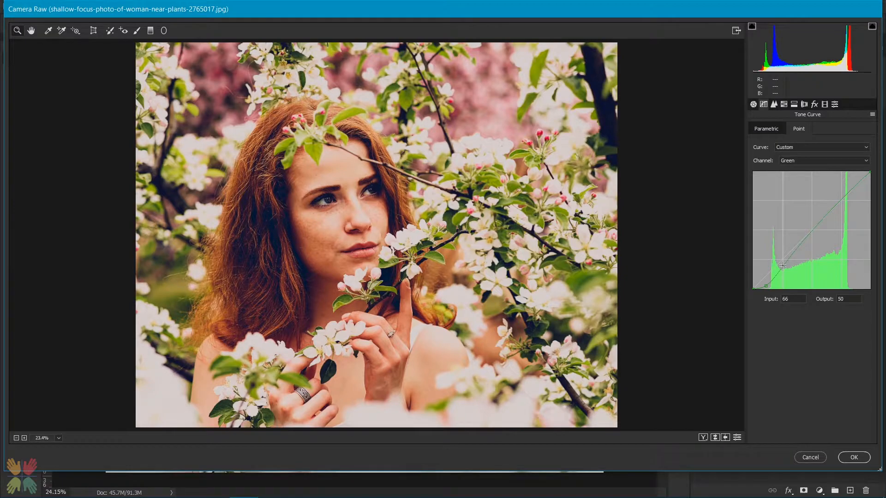
pyautogui.moveTo(783, 266); pyautogui.dragTo(783, 266)
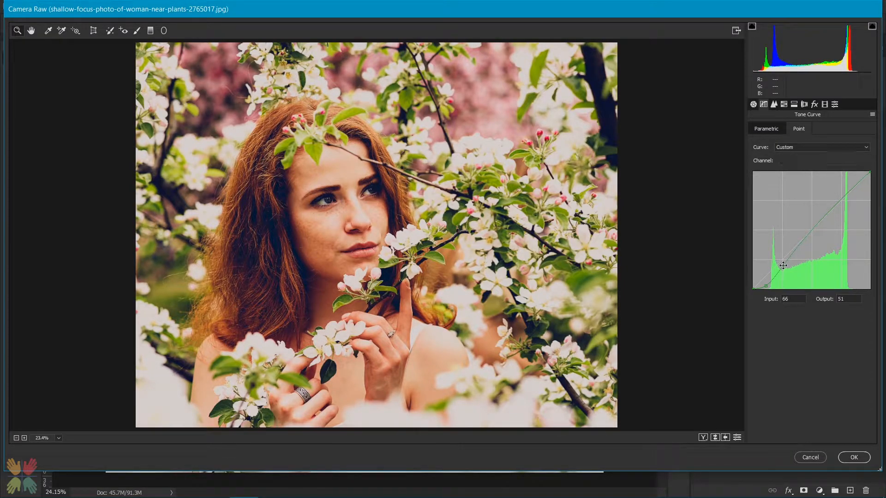
pyautogui.click(812, 230)
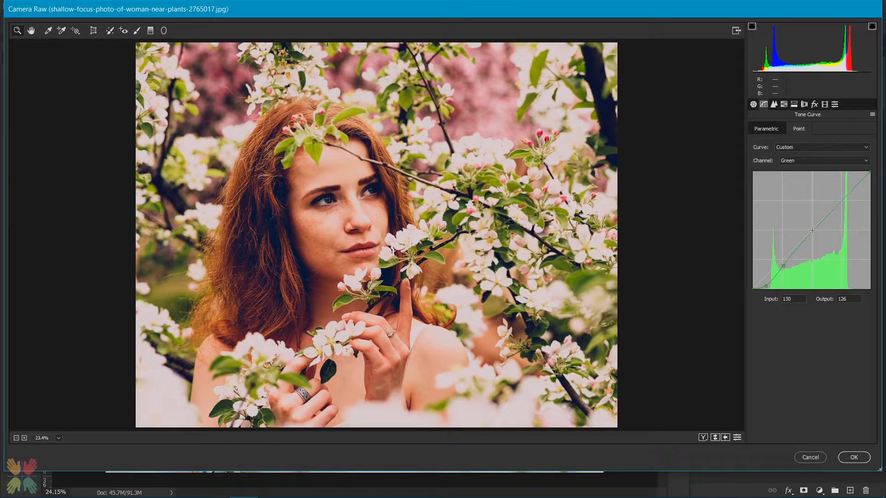
pyautogui.moveTo(812, 230); pyautogui.dragTo(812, 228)
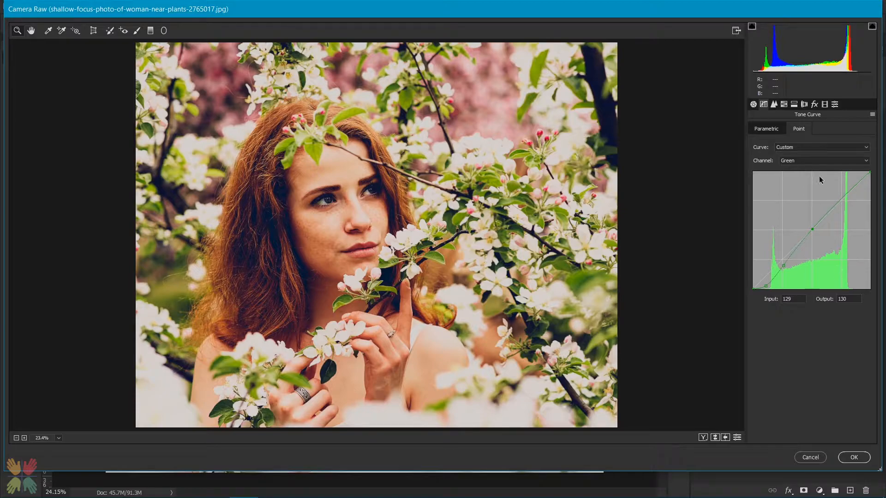
# On the Blue channel curve, pull down a point in the deep shadows and add points at about 63/51 and 129/124
pyautogui.click(789, 161)
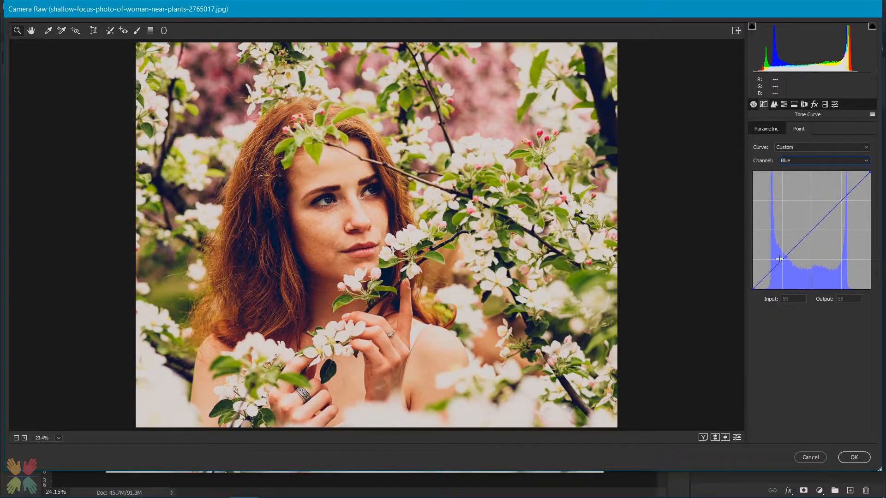
pyautogui.moveTo(761, 280); pyautogui.dragTo(781, 265)
pyautogui.click(782, 277)
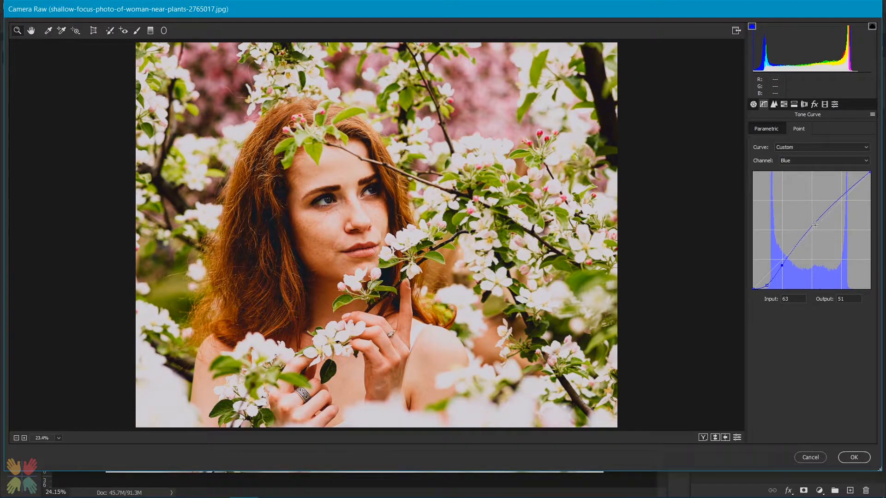
pyautogui.moveTo(811, 226); pyautogui.dragTo(812, 231)
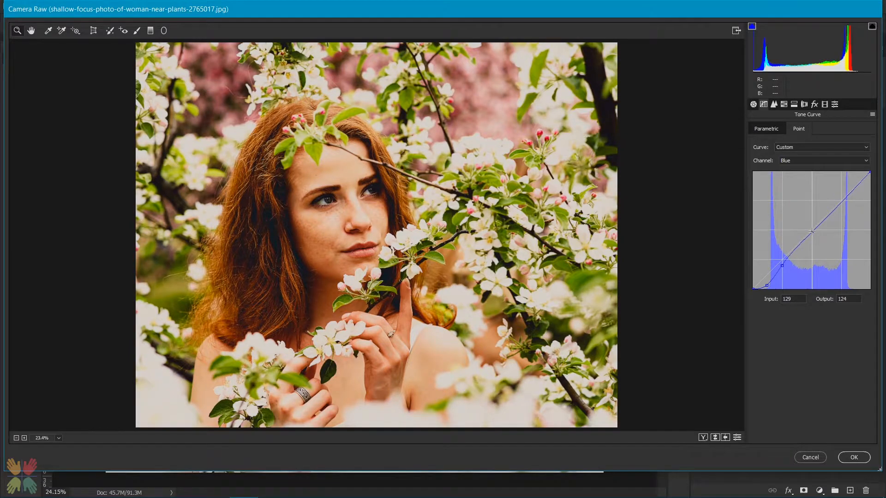
pyautogui.moveTo(812, 231); pyautogui.dragTo(811, 230)
# Shift the Blue curve's black point slightly inward along the input axis
pyautogui.click(754, 288)
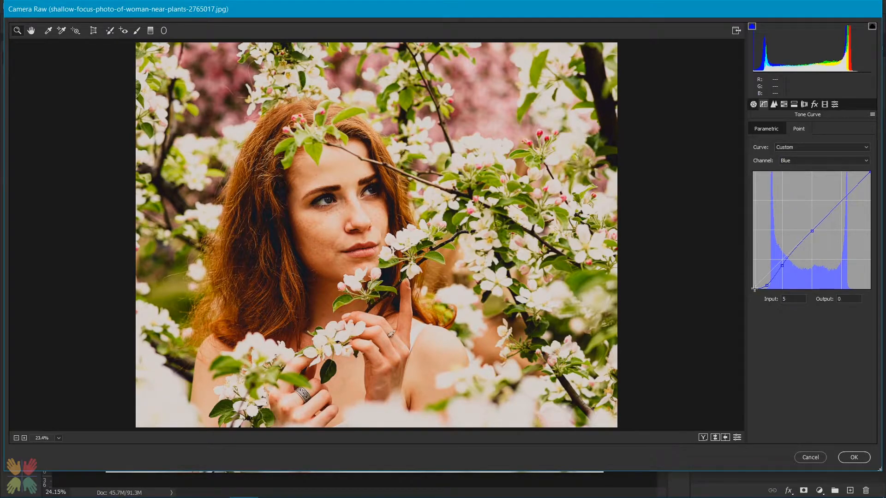
pyautogui.moveTo(753, 289)
pyautogui.mouseDown()
pyautogui.moveTo(770, 284)
pyautogui.moveTo(756, 288)
pyautogui.mouseUp()
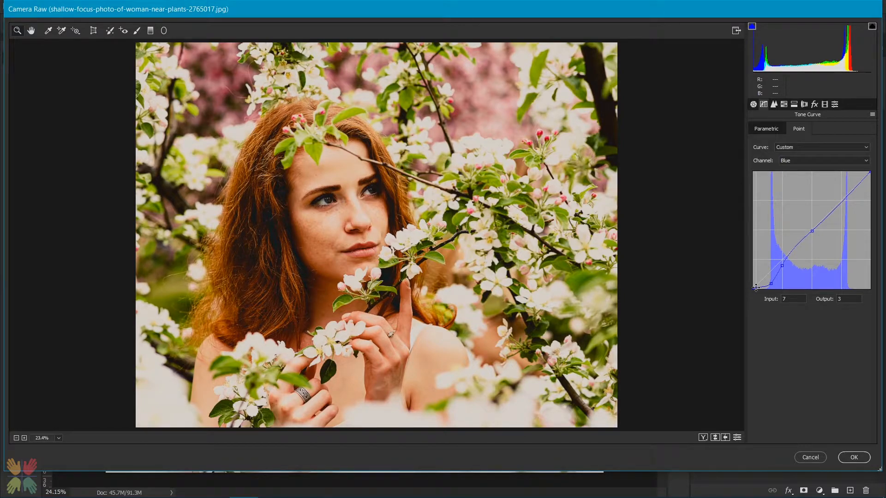
pyautogui.moveTo(756, 288); pyautogui.dragTo(755, 289)
# Set the sharpening amount to 10 and the luminance noise reduction to 12
pyautogui.click(774, 104)
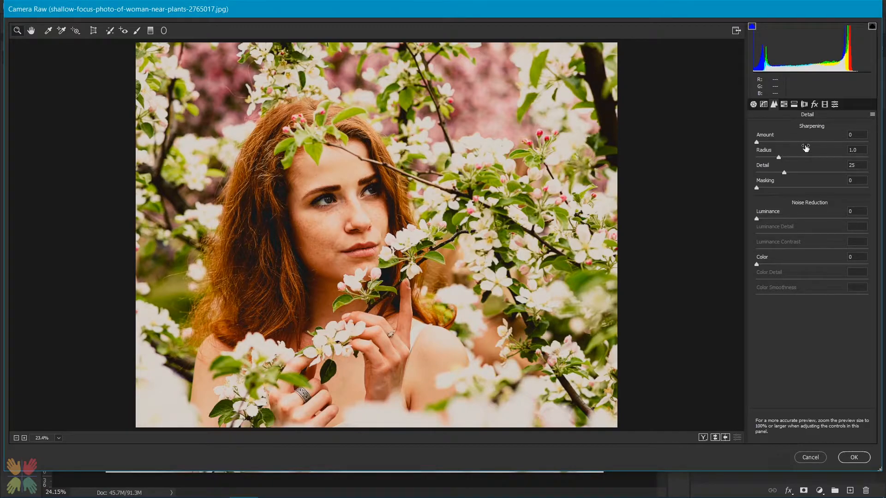
pyautogui.moveTo(861, 136); pyautogui.dragTo(839, 137)
pyautogui.write('10')
pyautogui.moveTo(861, 211); pyautogui.dragTo(835, 216)
pyautogui.write('12')
# Set the HSL hue values to Reds +30, Oranges -20, Yellows -60 and Greens -60
pyautogui.click(784, 106)
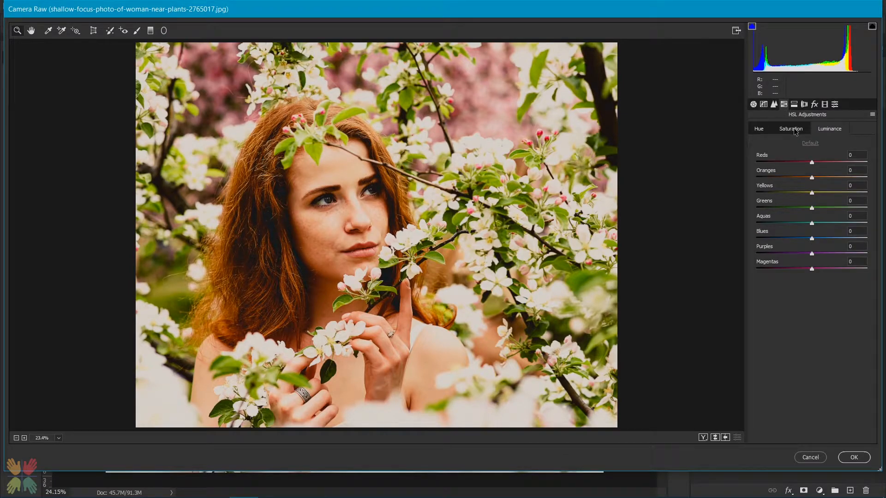
pyautogui.click(760, 129)
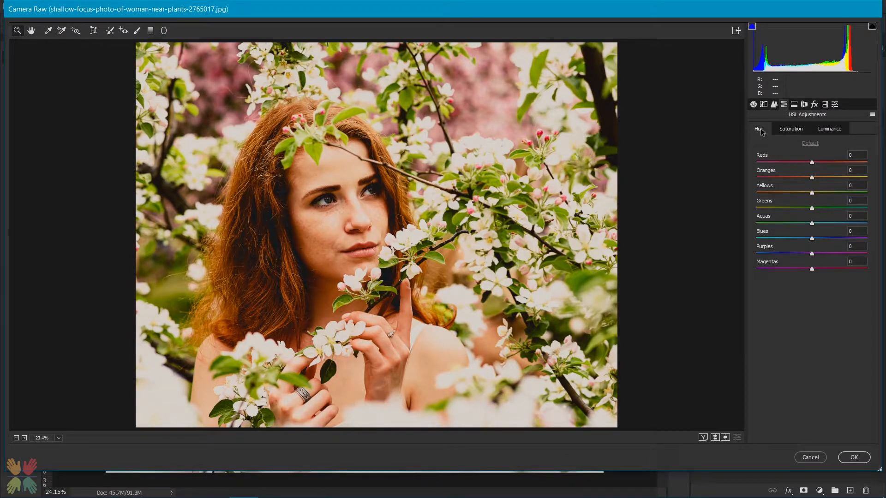
pyautogui.click(856, 155)
pyautogui.write('30')
pyautogui.press('Tab')
pyautogui.write('-20')
pyautogui.press('Tab')
pyautogui.write('-60')
pyautogui.press('Tab')
pyautogui.write('-60')
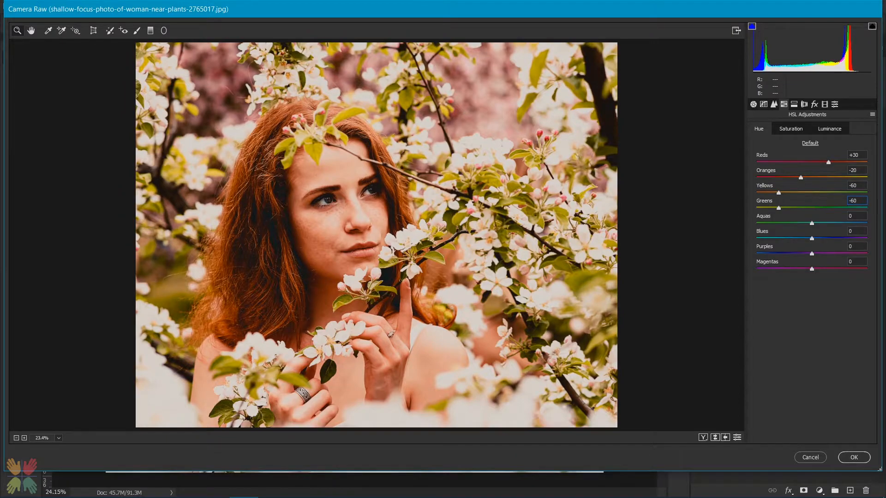
# Set the HSL saturation to Reds -10, Oranges -16, Yellows -10, Greens -60, Aquas -70 and Blues -70
pyautogui.click(803, 132)
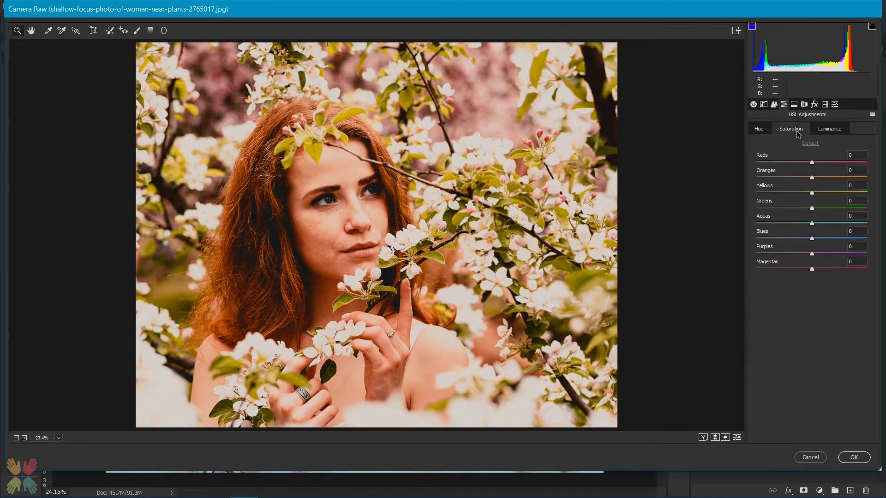
pyautogui.click(852, 154)
pyautogui.write('-10')
pyautogui.press('Tab')
pyautogui.write('-16')
pyautogui.press('Tab')
pyautogui.write('-10')
pyautogui.press('Tab')
pyautogui.write('-60')
pyautogui.press('Tab')
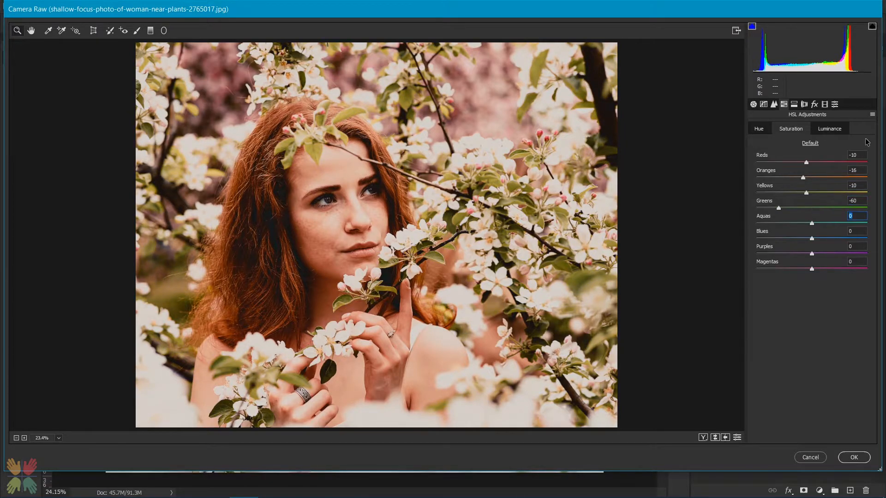
pyautogui.write('-70')
pyautogui.press('Tab')
pyautogui.write('-70')
# Set the HSL luminance to Reds -10, Oranges -10, Yellows -22 and Greens -9
pyautogui.click(838, 131)
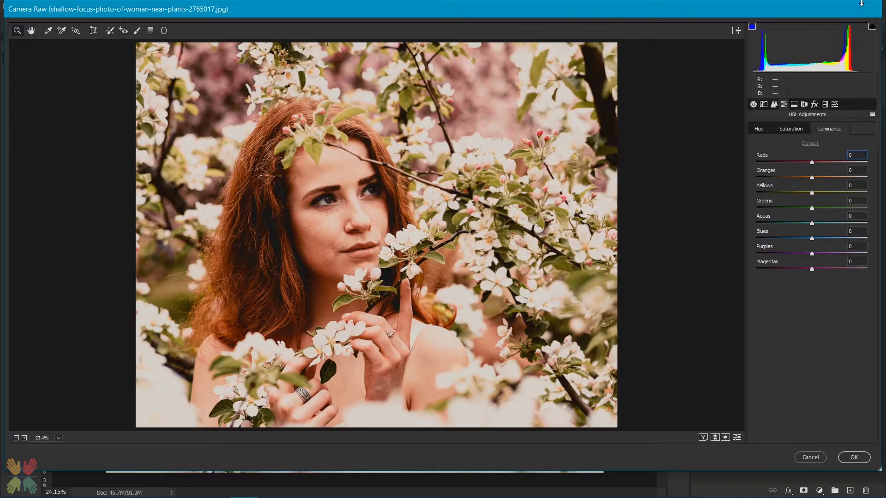
pyautogui.write('-10')
pyautogui.press('Tab')
pyautogui.write('-10')
pyautogui.press('Tab')
pyautogui.write('-22')
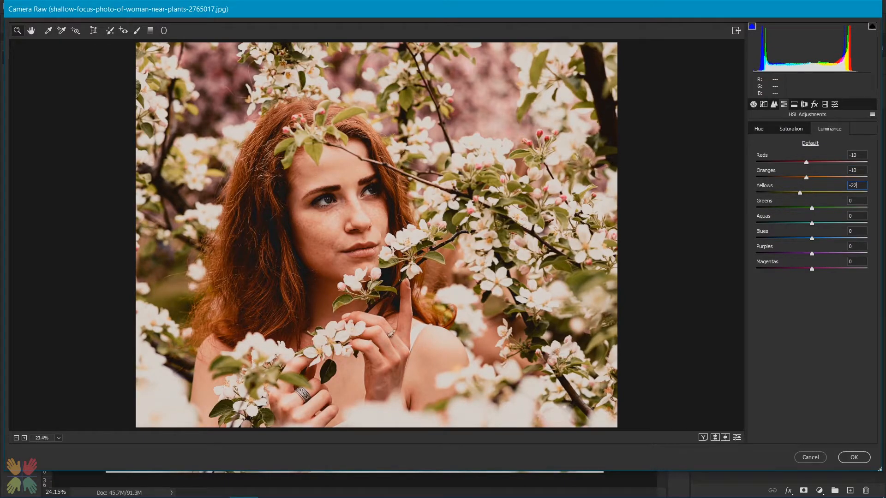
pyautogui.press('Tab')
pyautogui.write('-9')
# Apply split toning with highlights hue 210 and saturation 22, and set the shadows hue to 204
pyautogui.click(794, 105)
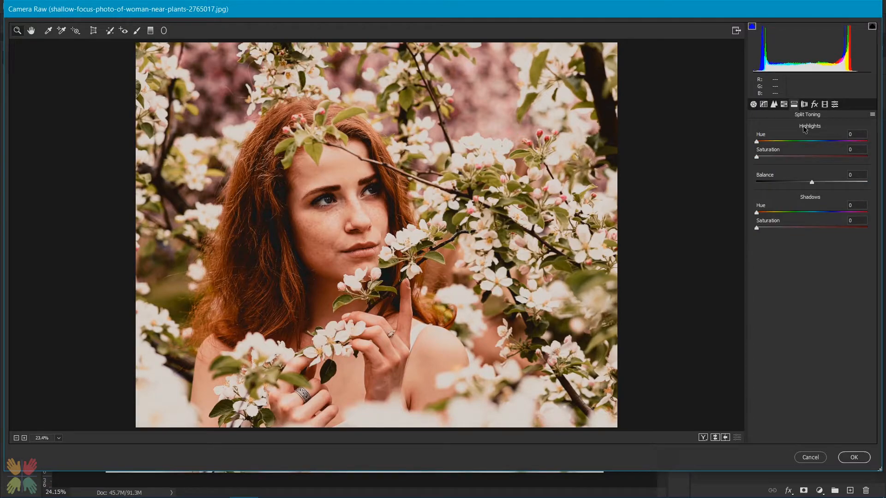
pyautogui.click(856, 134)
pyautogui.write('210')
pyautogui.press('Tab')
pyautogui.write('22')
pyautogui.press('Tab')
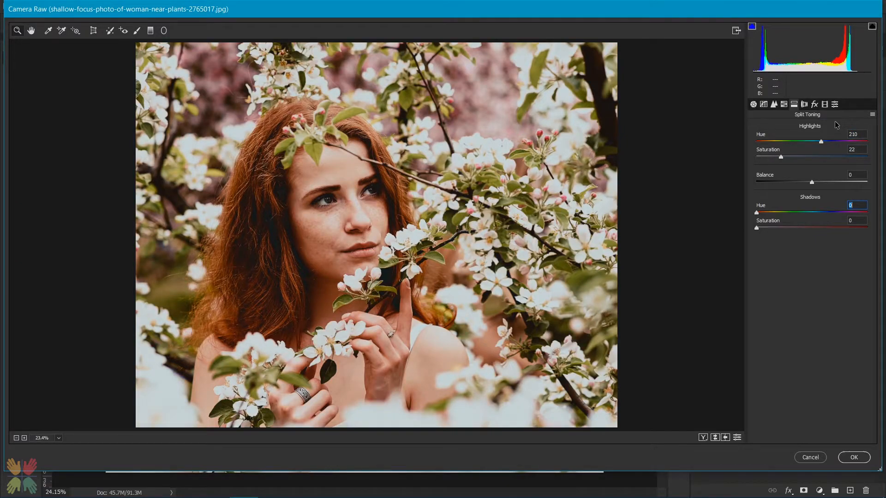
pyautogui.write('204')
# Add a post-crop vignette with amount -24 and midpoint 40, and apply the Camera Raw filter to the layer
pyautogui.click(815, 105)
pyautogui.click(856, 218)
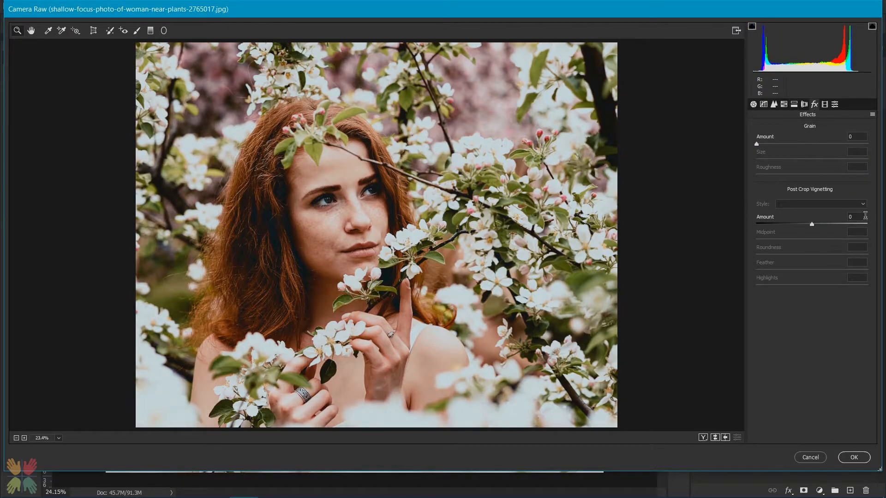
pyautogui.write('-24')
pyautogui.press('Tab')
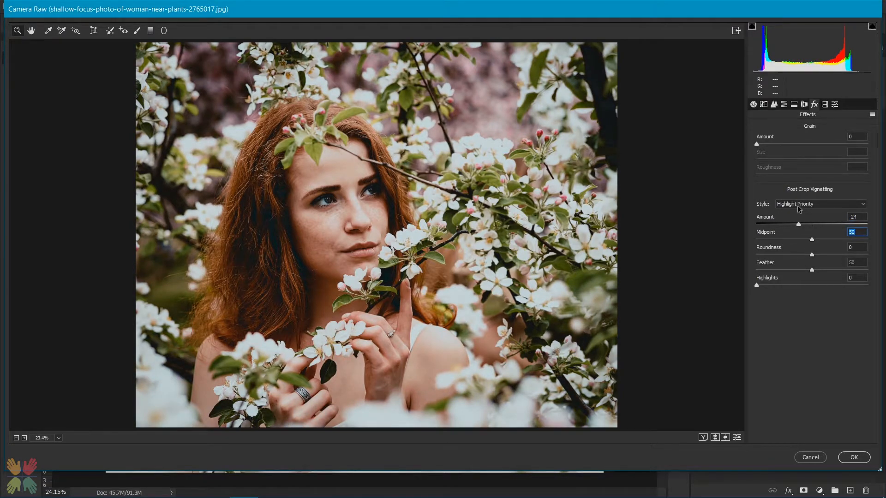
pyautogui.write('40')
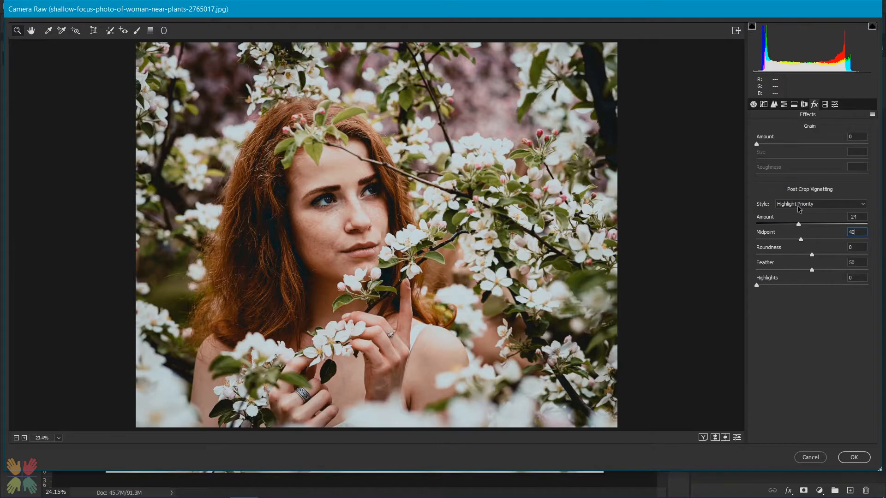
pyautogui.click(858, 459)
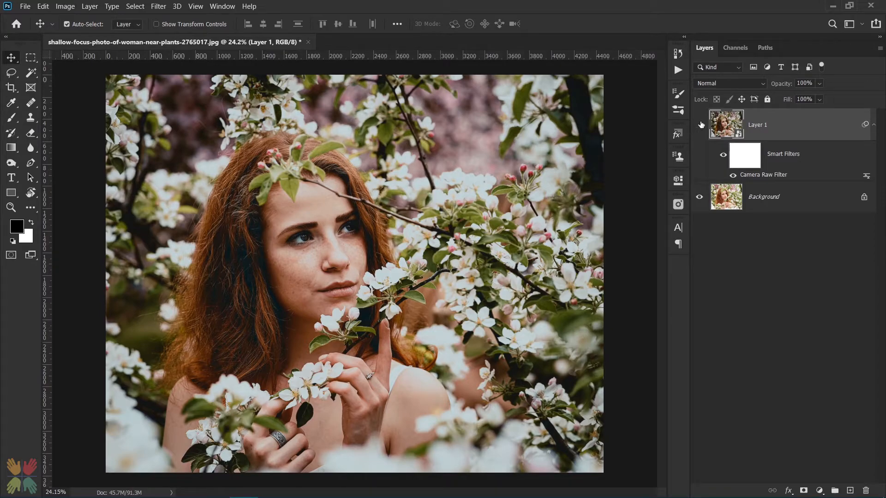
# Compare the portrait before and after grading by toggling the visibility of Layer 1
pyautogui.click(699, 125)
pyautogui.click(700, 124)
pyautogui.click(700, 124)
pyautogui.click(700, 125)
pyautogui.click(700, 124)
pyautogui.click(700, 125)
pyautogui.click(700, 125)
pyautogui.click(700, 124)
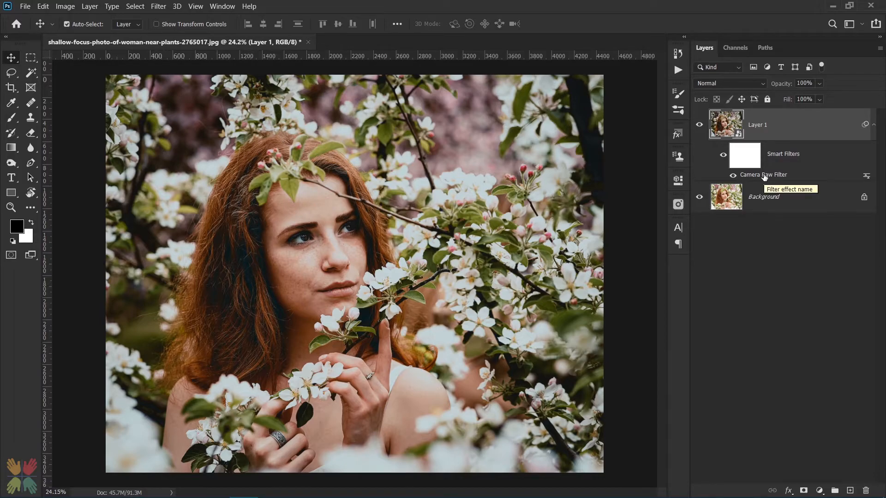
# Reopen the Camera Raw smart filter, save its settings with the Default subset as Moody Effect, and choose that user preset
pyautogui.doubleClick(764, 176)
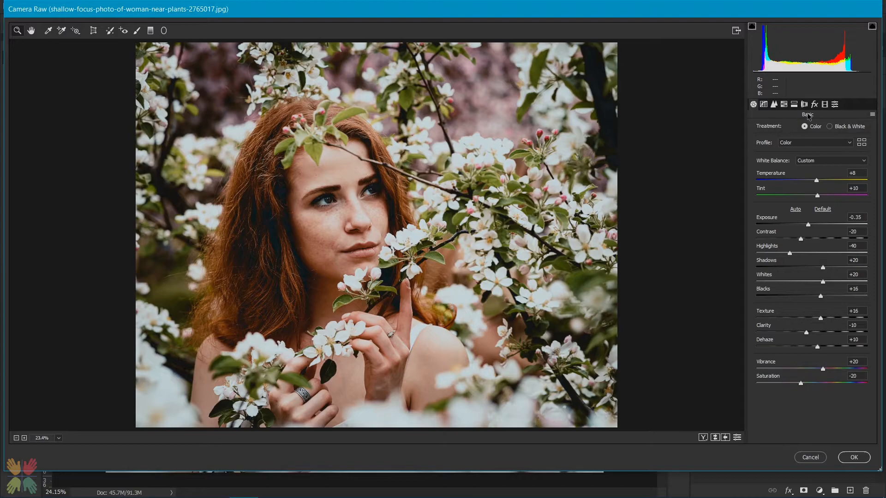
pyautogui.click(835, 105)
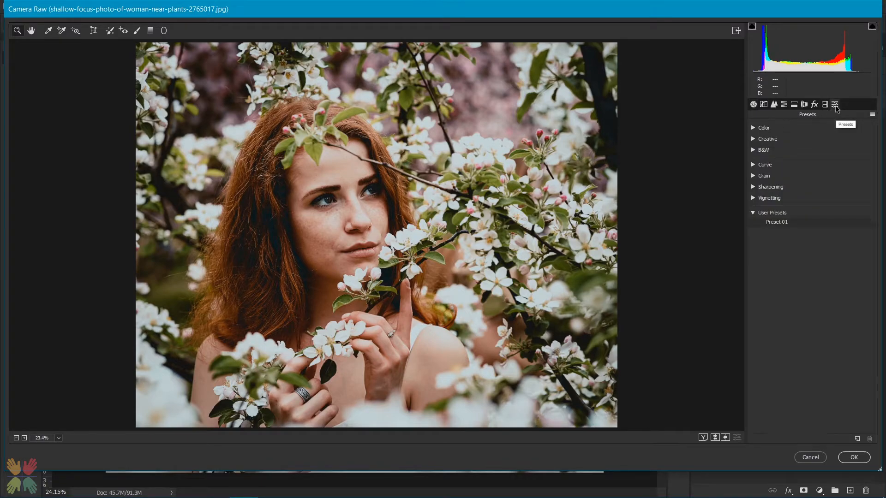
pyautogui.click(872, 114)
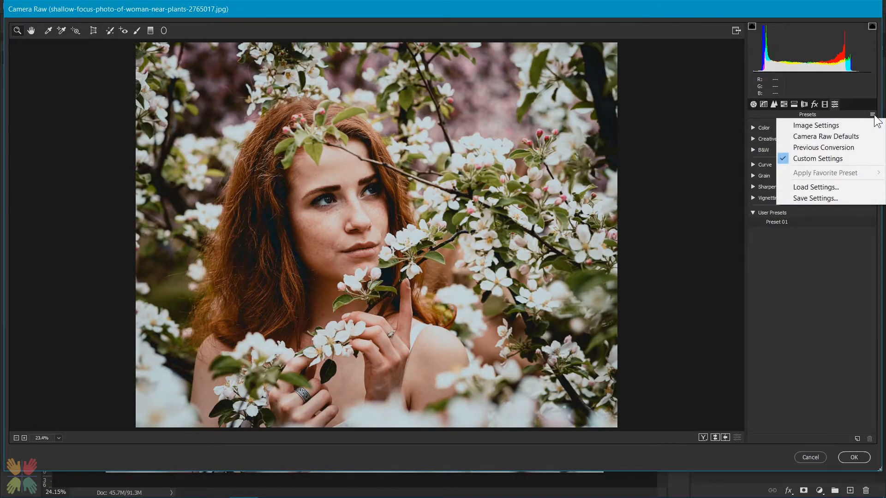
pyautogui.click(819, 205)
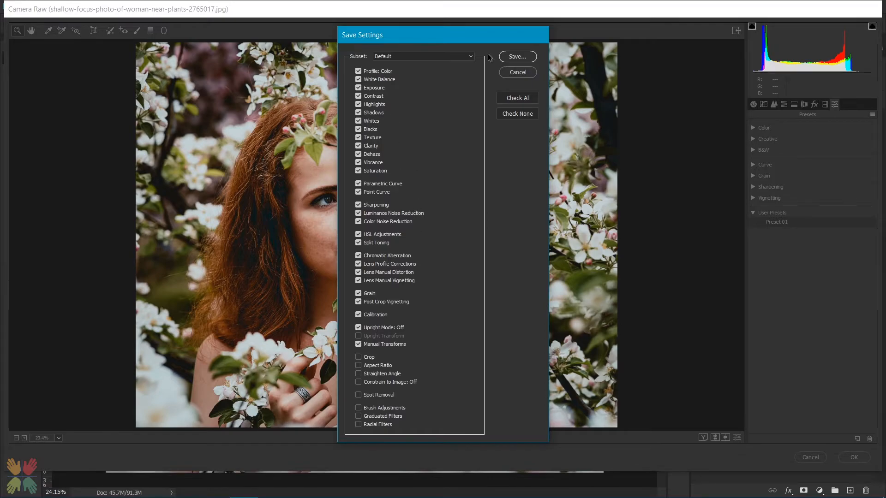
pyautogui.click(514, 57)
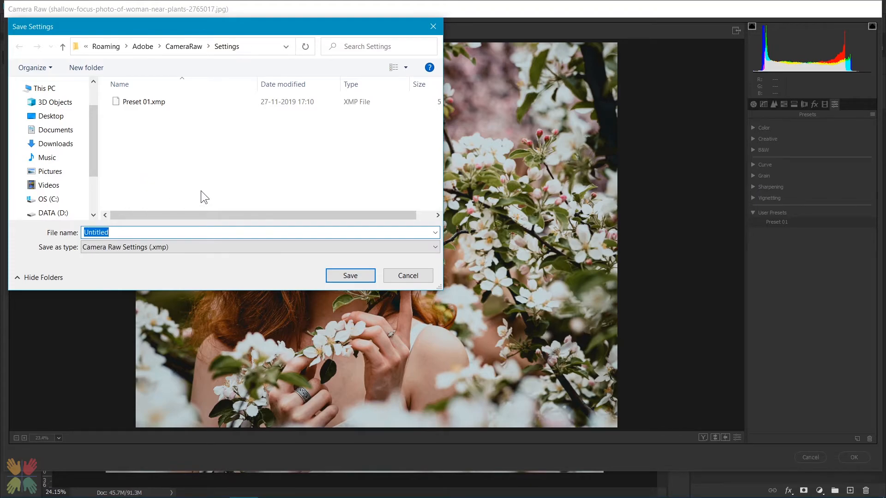
pyautogui.write('Moody Effect')
pyautogui.click(345, 275)
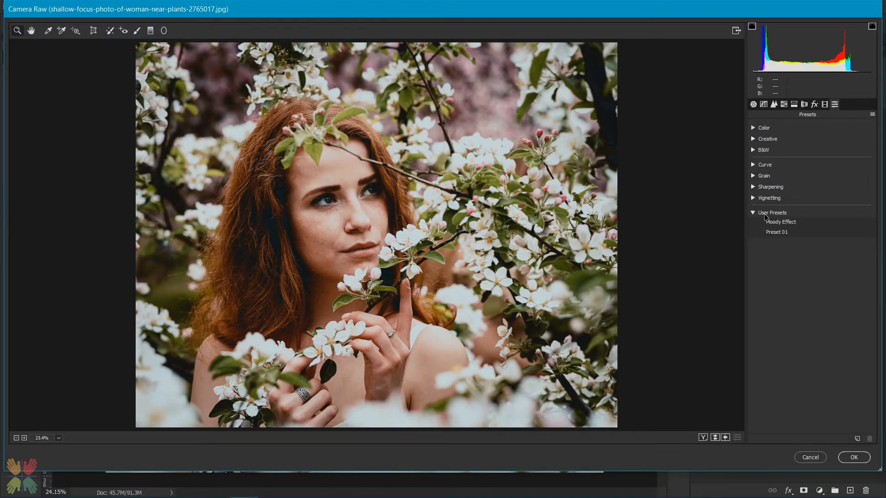
pyautogui.click(783, 223)
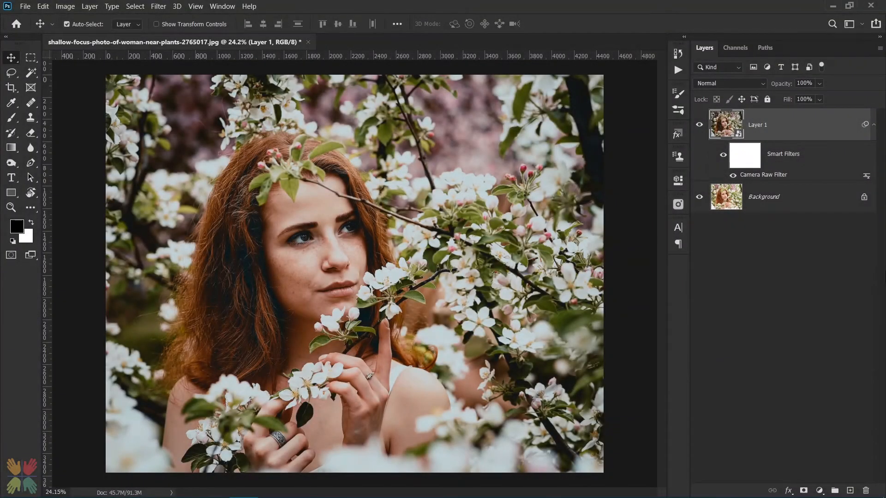
# Open the Woman in Red image from the Gloomy Color Grading folder
pyautogui.click(30, 6)
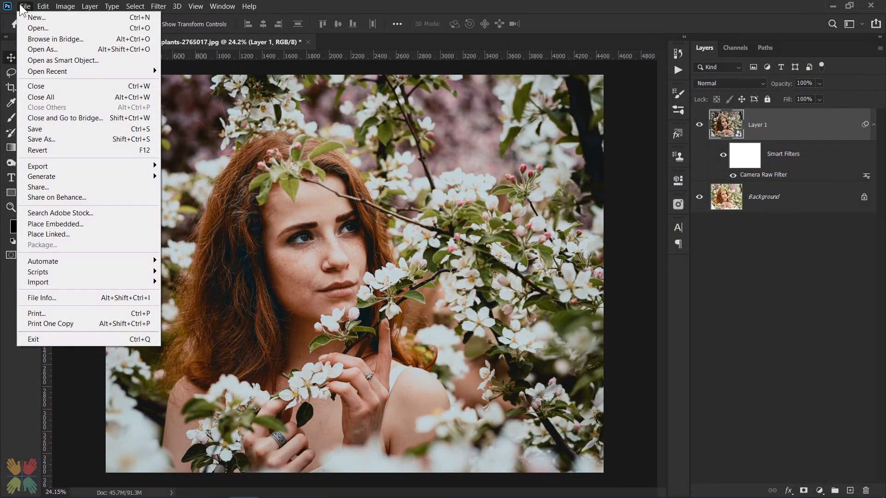
pyautogui.click(37, 28)
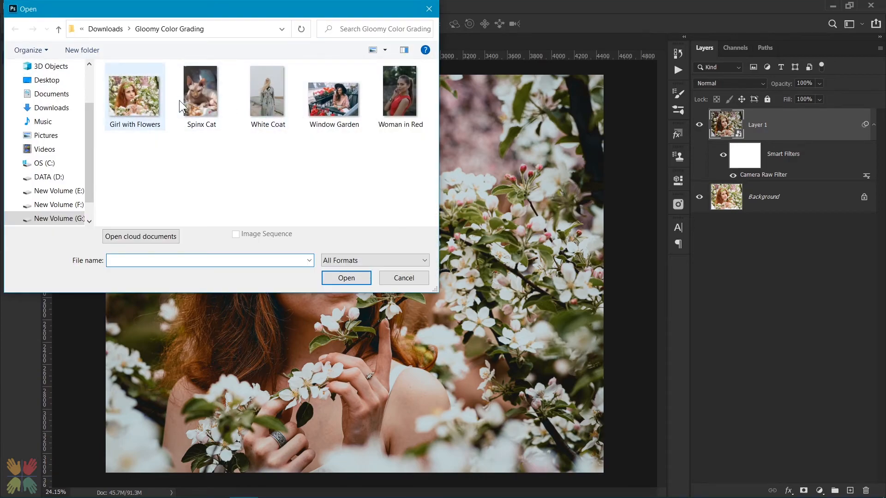
pyautogui.doubleClick(402, 99)
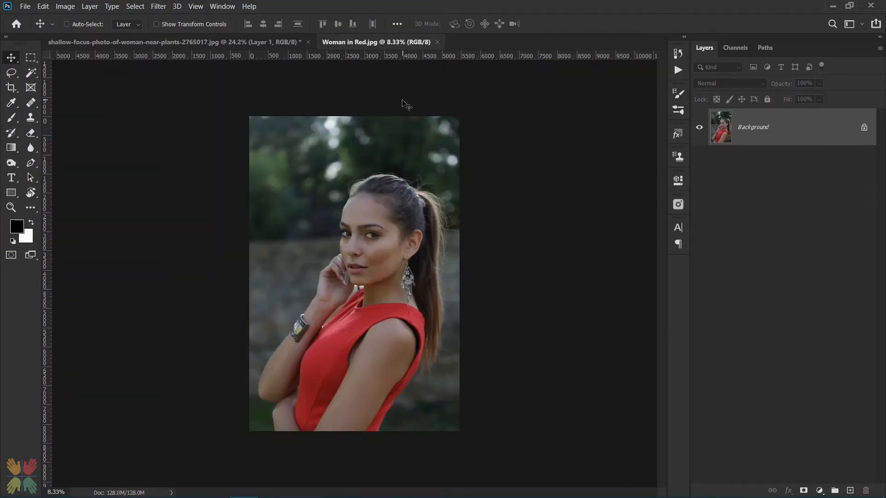
# Duplicate the background layer and convert the copy to a smart object
pyautogui.hotkey('ctrl', 'j')
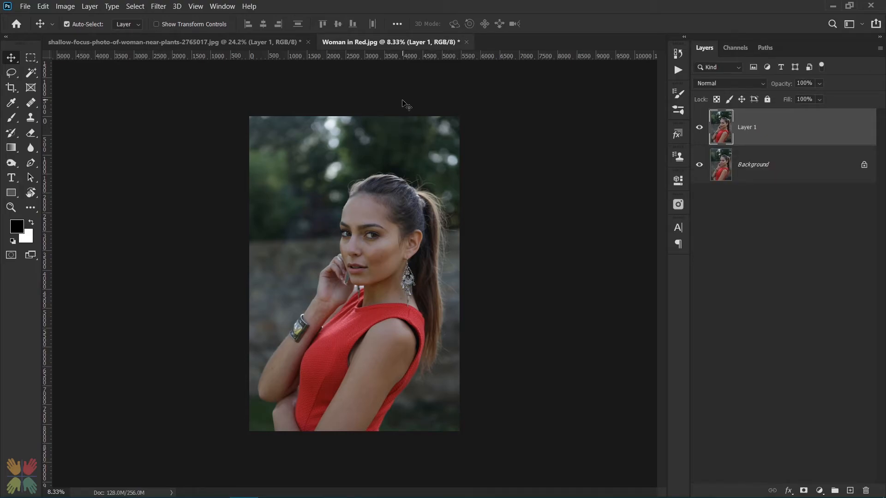
pyautogui.rightClick(788, 124)
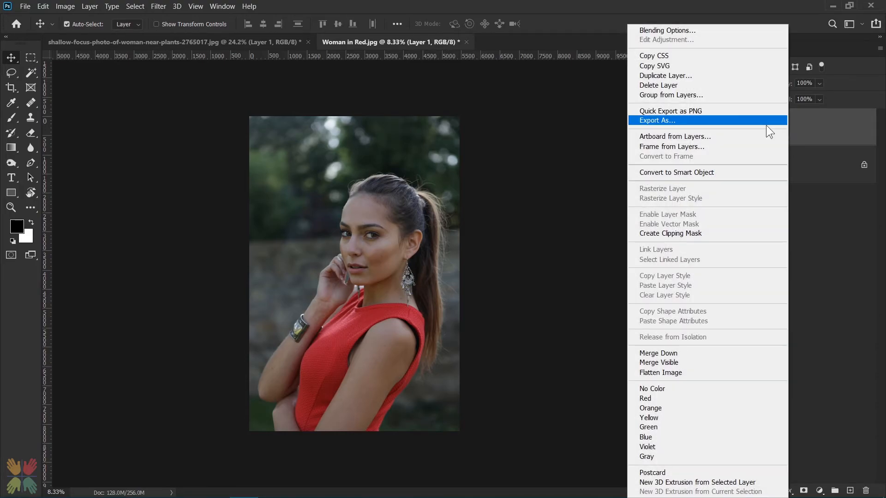
pyautogui.click(677, 171)
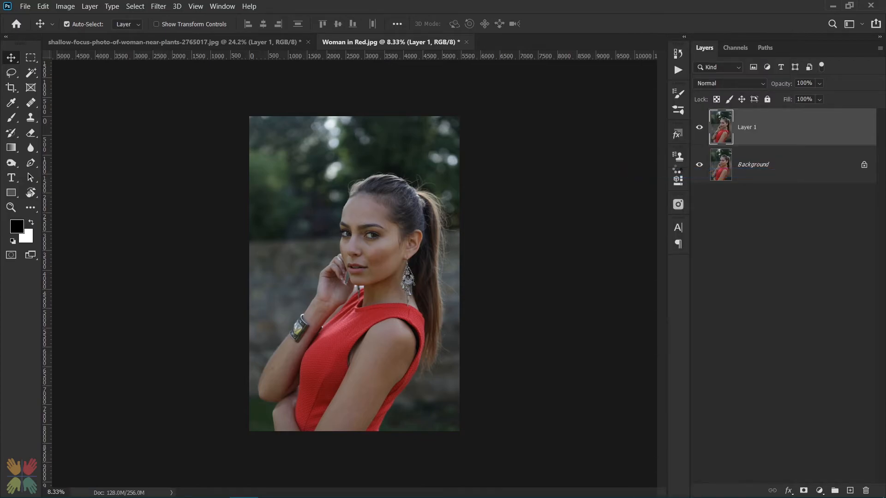
# Apply the Camera Raw filter to Layer 1 of Woman in Red with the Moody Effect user preset and Exposure at +0.15
pyautogui.click(157, 6)
pyautogui.click(178, 71)
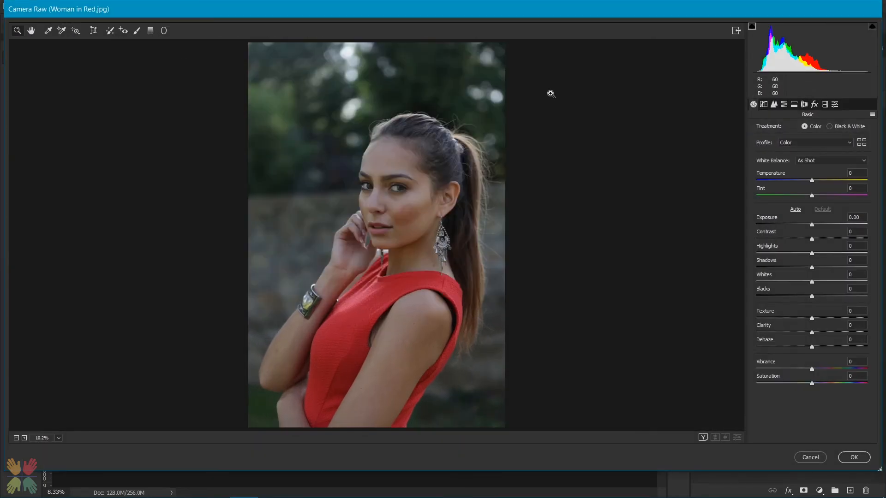
pyautogui.click(835, 105)
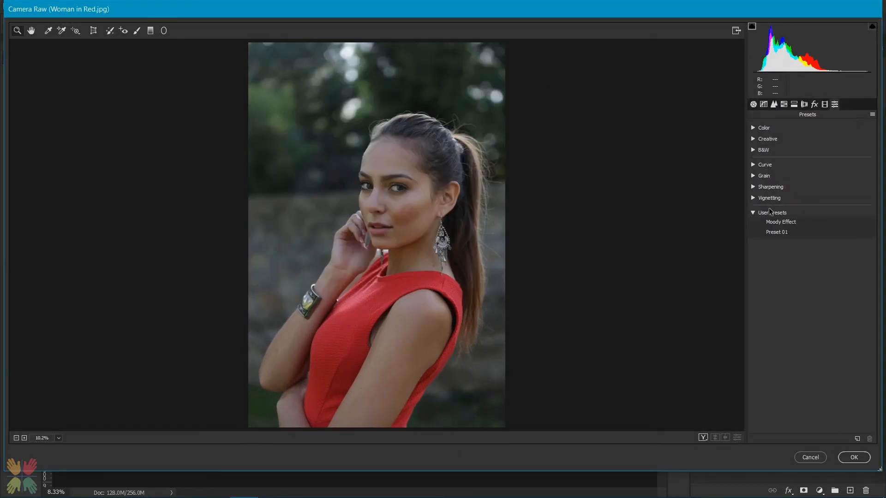
pyautogui.click(779, 223)
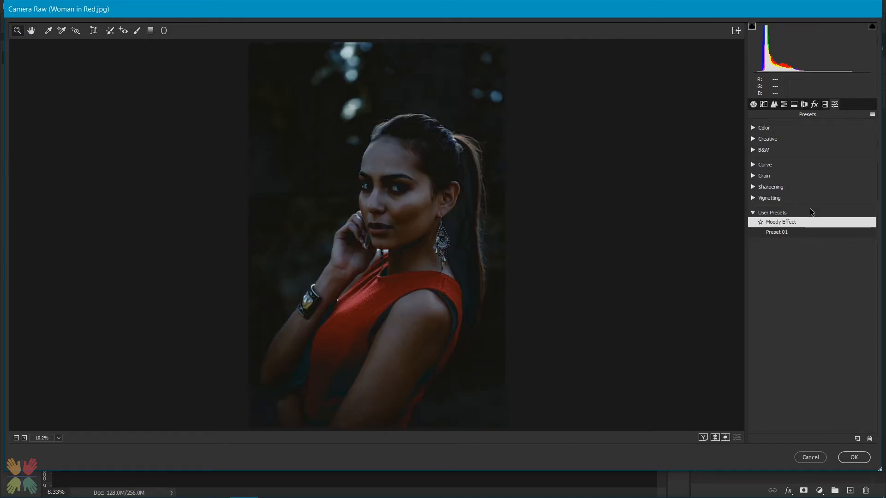
pyautogui.click(754, 104)
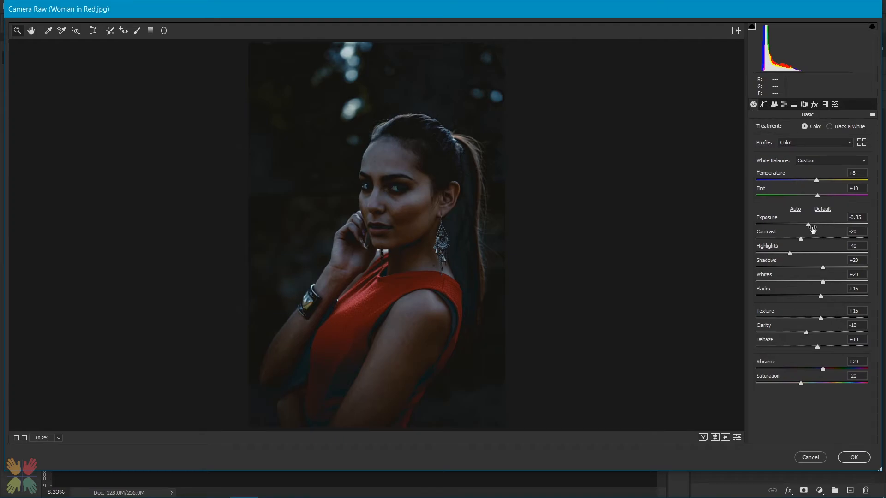
pyautogui.moveTo(809, 223); pyautogui.dragTo(814, 224)
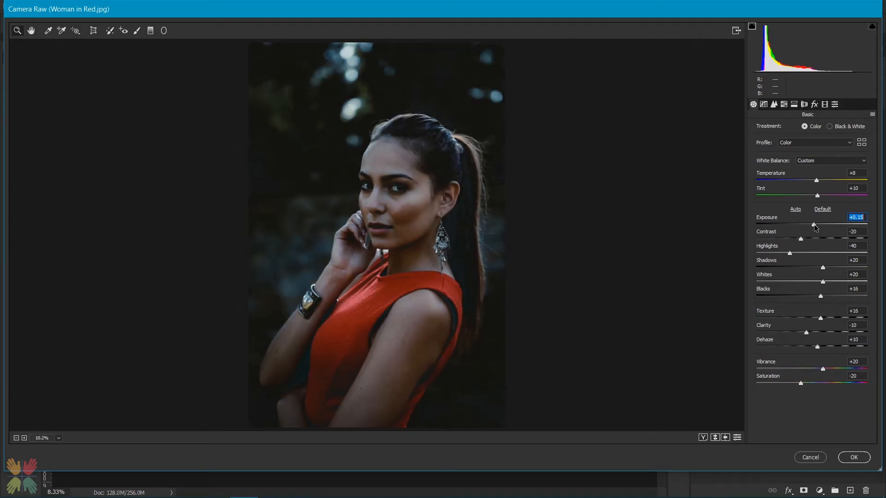
pyautogui.click(856, 459)
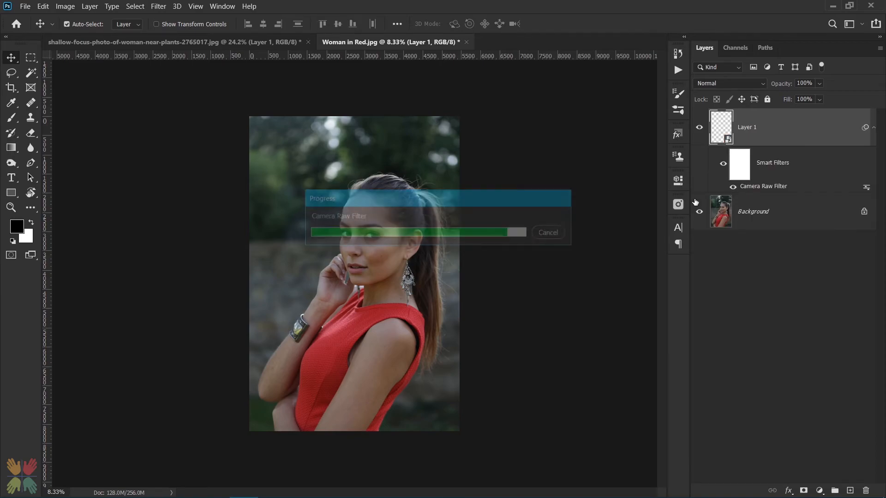
# Compare Woman in Red before and after grading by toggling the visibility of Layer 1
pyautogui.click(699, 129)
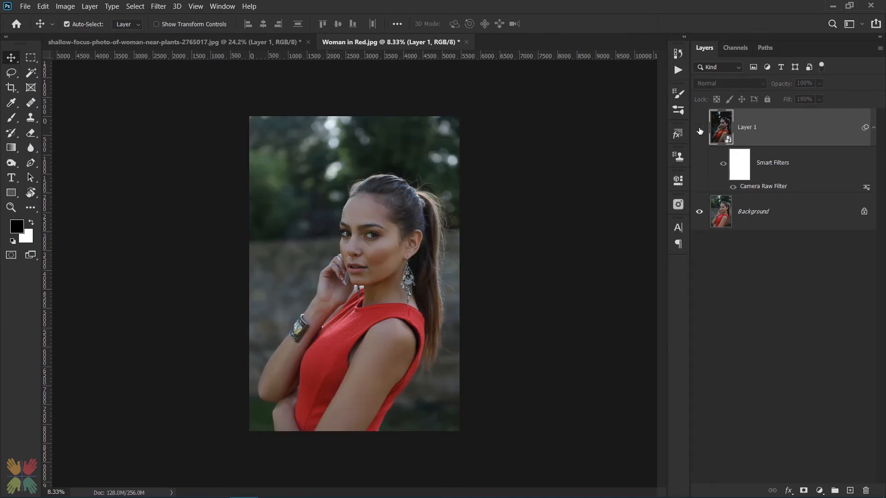
pyautogui.click(700, 129)
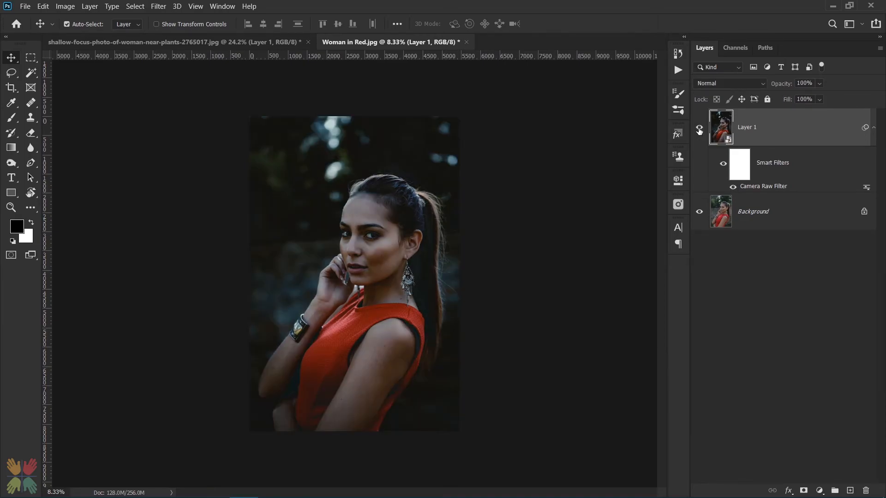
pyautogui.click(699, 129)
pyautogui.click(700, 130)
# Open the White Coat image from the Gloomy Color Grading folder
pyautogui.click(26, 6)
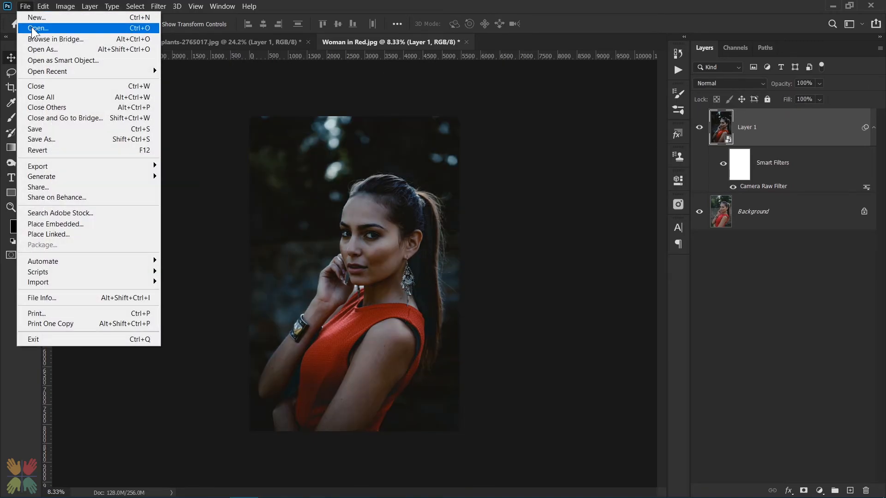
pyautogui.click(34, 30)
pyautogui.click(269, 101)
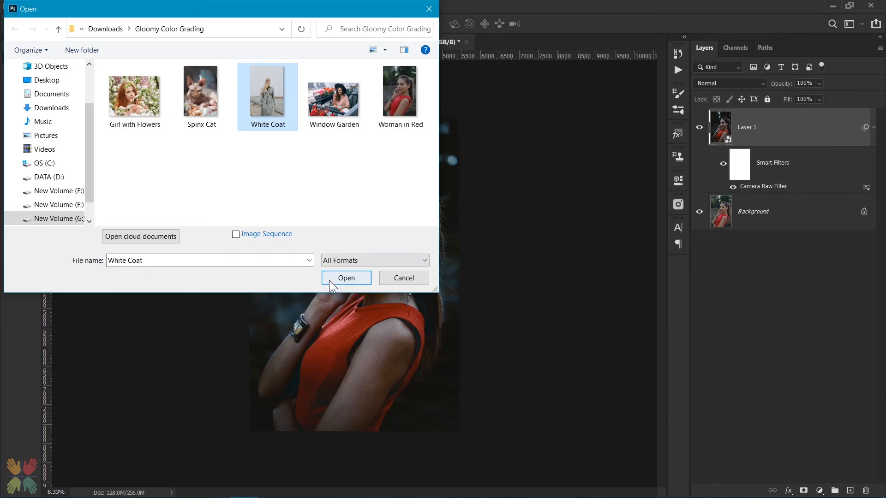
pyautogui.click(346, 277)
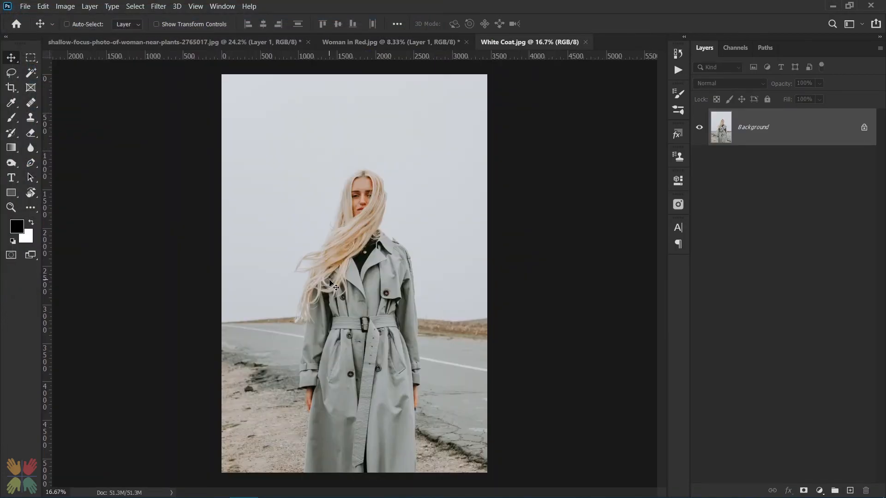
# Duplicate the White Coat background layer and convert the copy to a smart object
pyautogui.hotkey('ctrl', 'j')
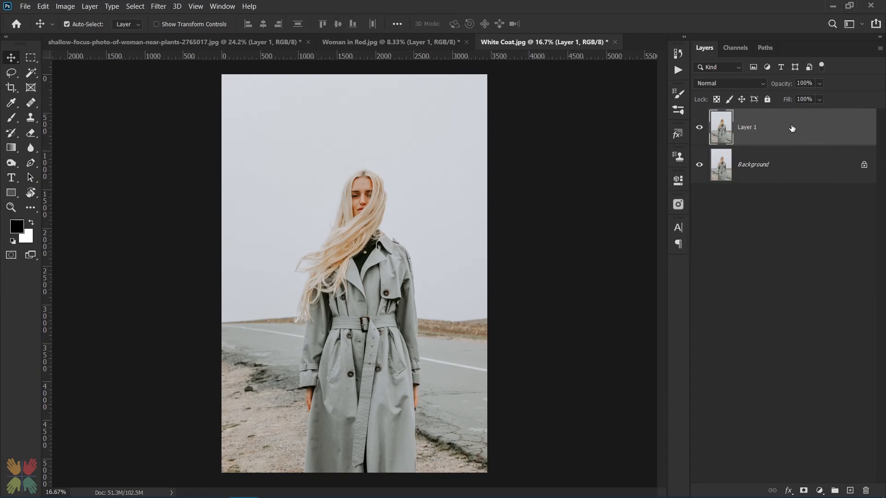
pyautogui.rightClick(792, 128)
pyautogui.click(720, 170)
# Apply the Camera Raw filter to the White Coat smart object using the Moody Effect user preset
pyautogui.click(157, 9)
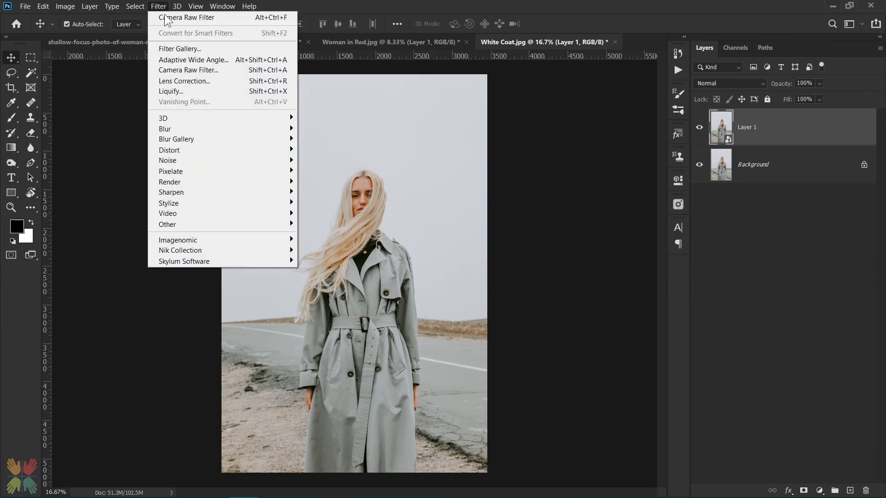
pyautogui.click(180, 70)
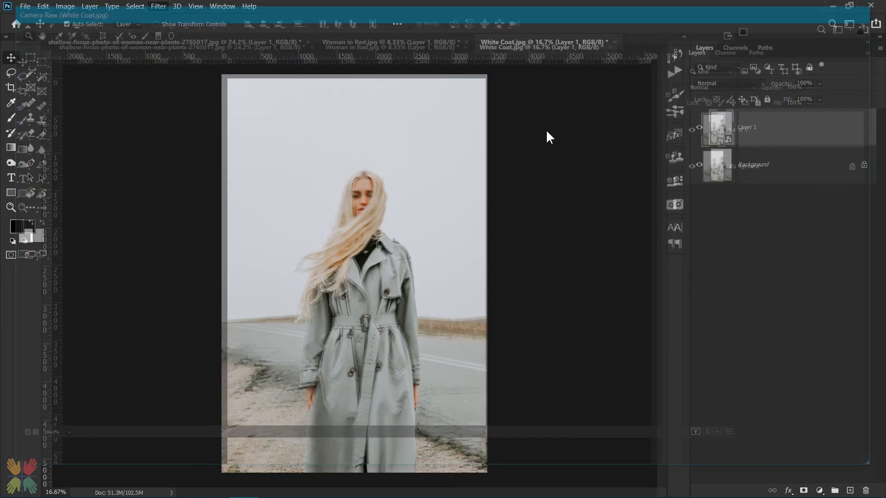
pyautogui.click(835, 104)
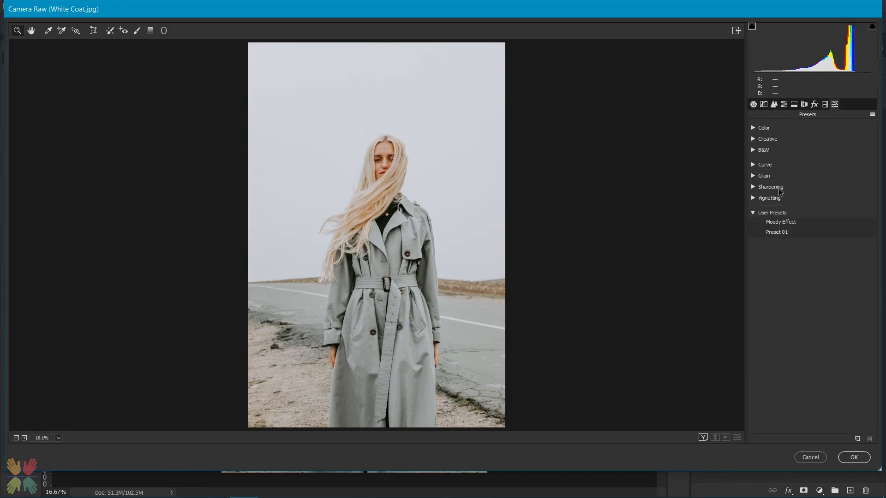
pyautogui.click(780, 222)
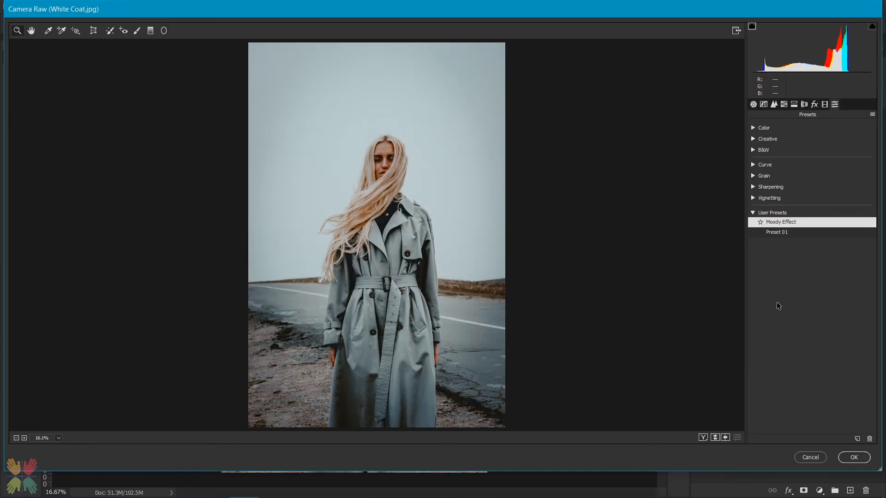
pyautogui.click(855, 456)
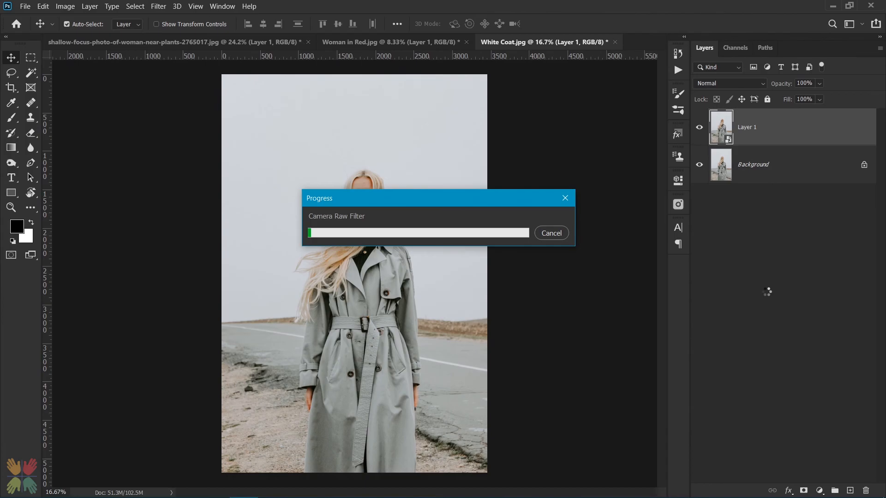